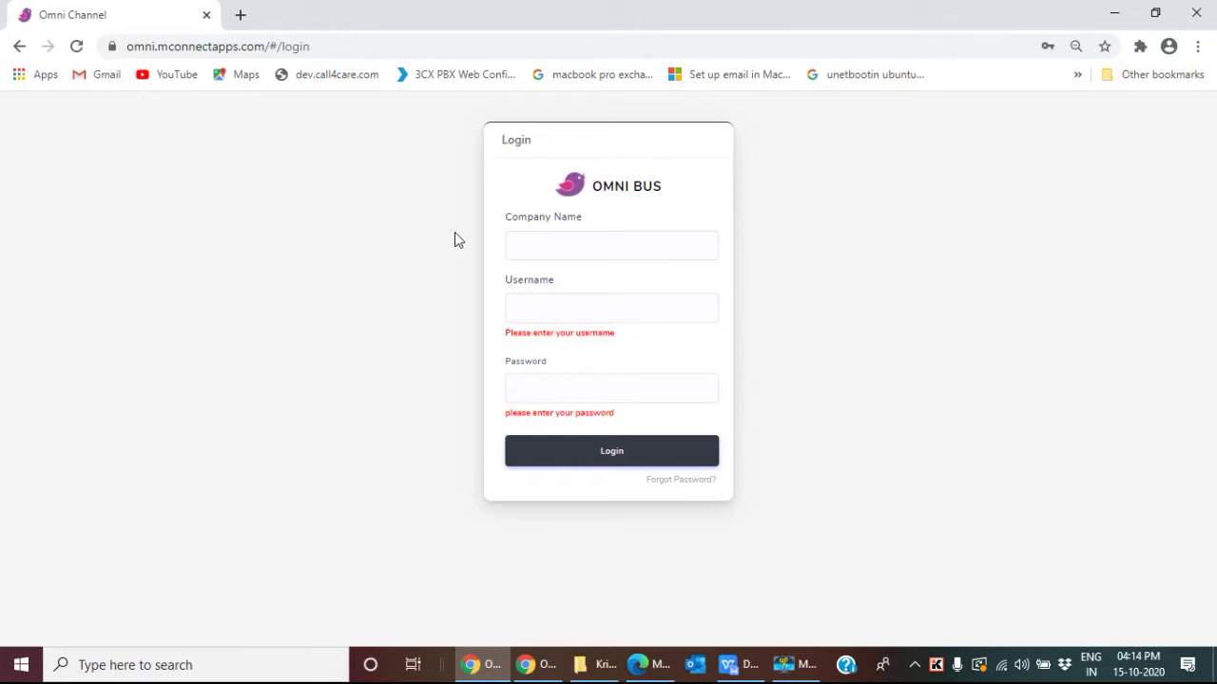
Step: Sign in to Omni Channel with company name cal4care and the agent's username and password
left_click(557, 243)
type("cal4")
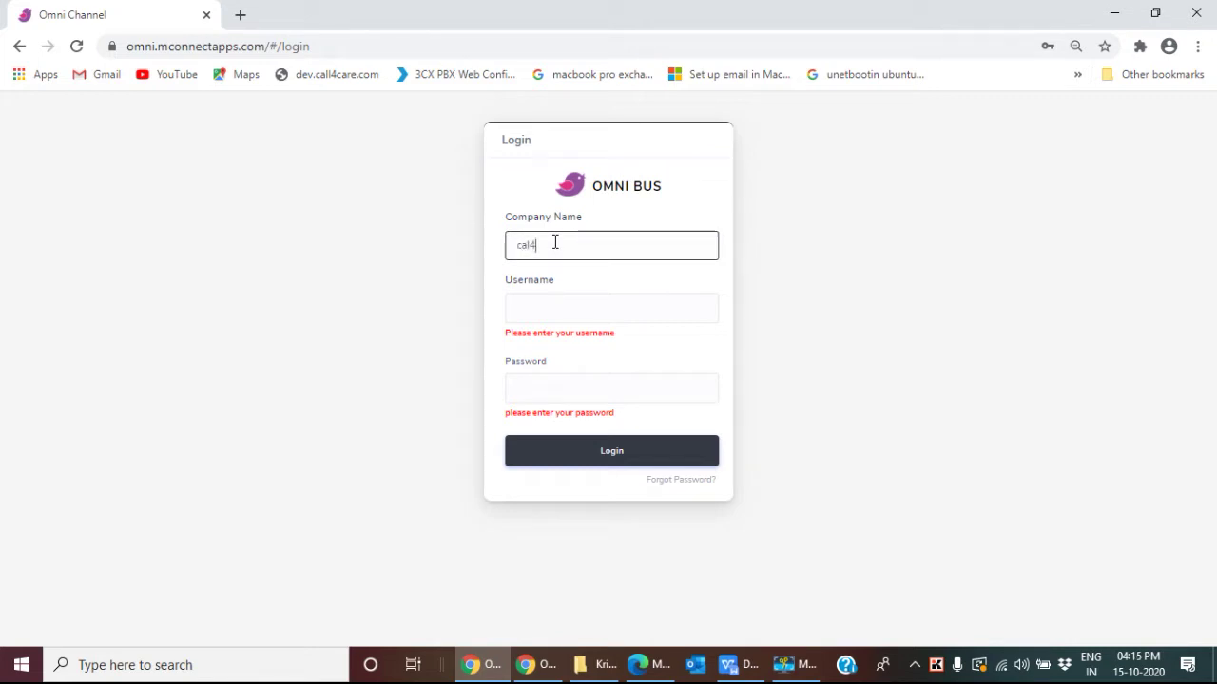
type("care")
left_click(542, 307)
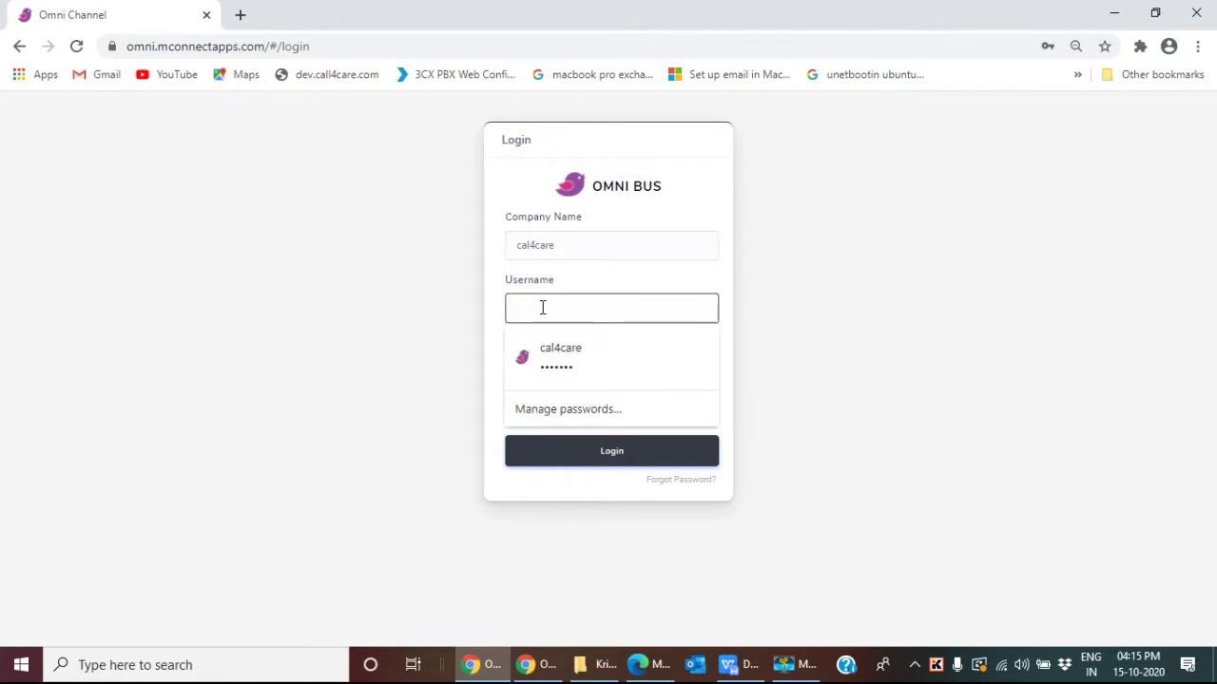
type("cal4care")
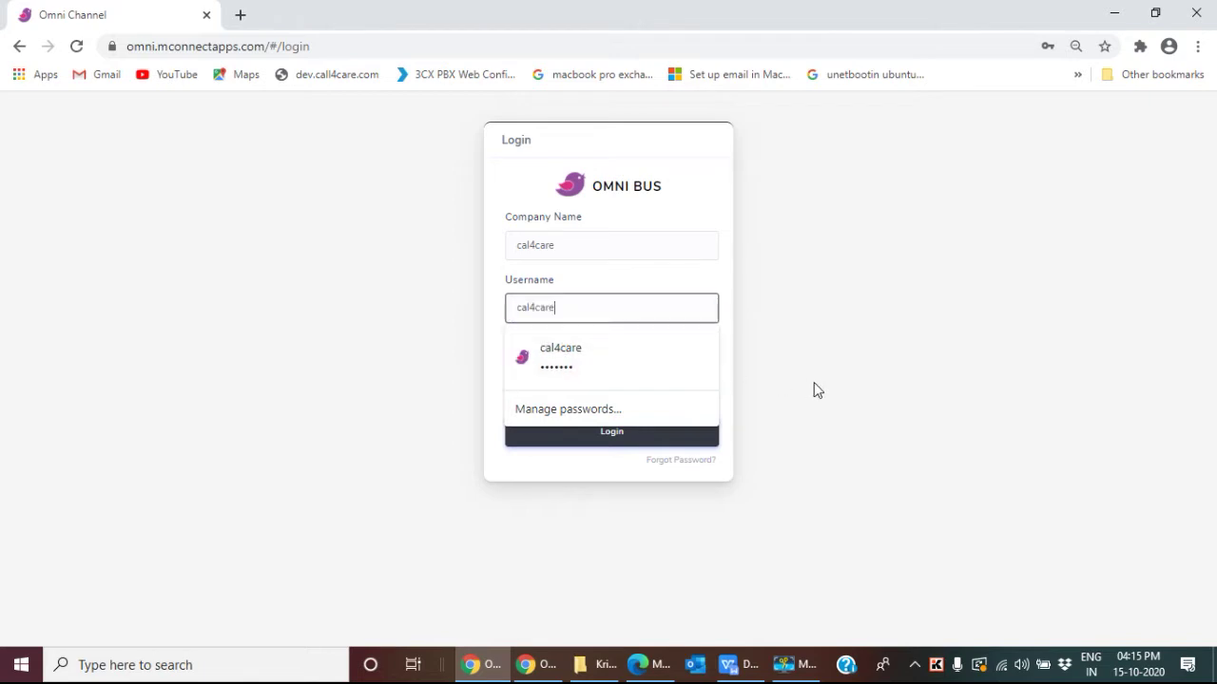
left_click(813, 382)
left_click(544, 371)
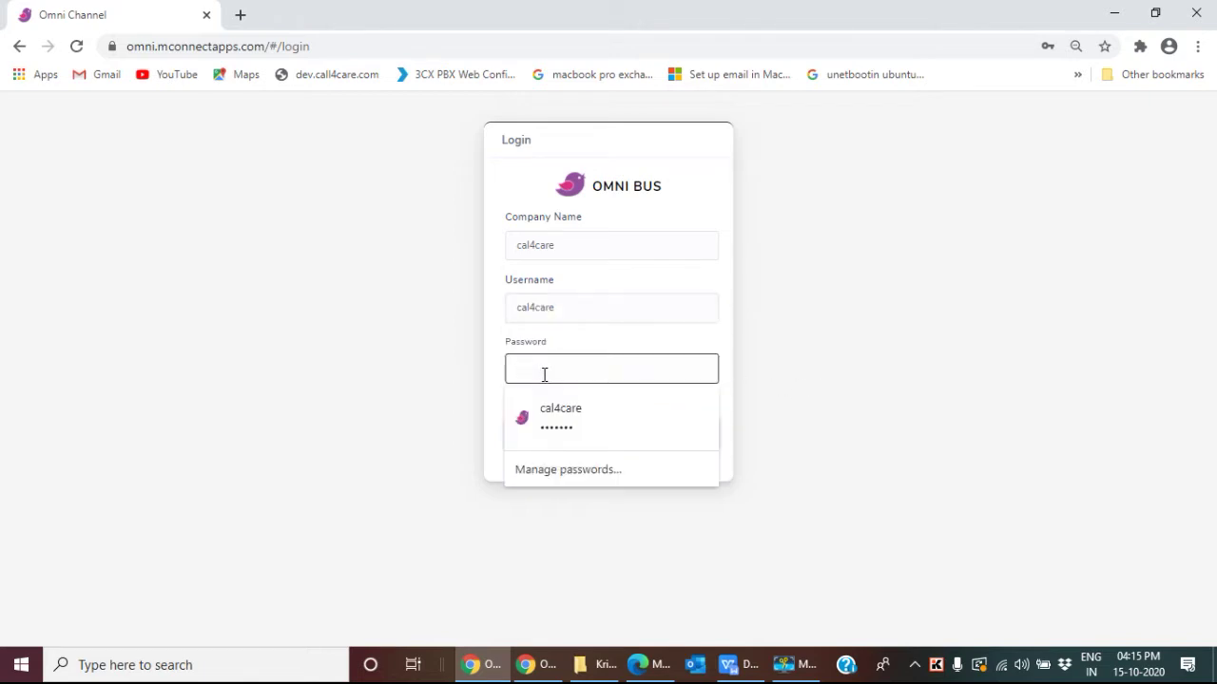
type("*******")
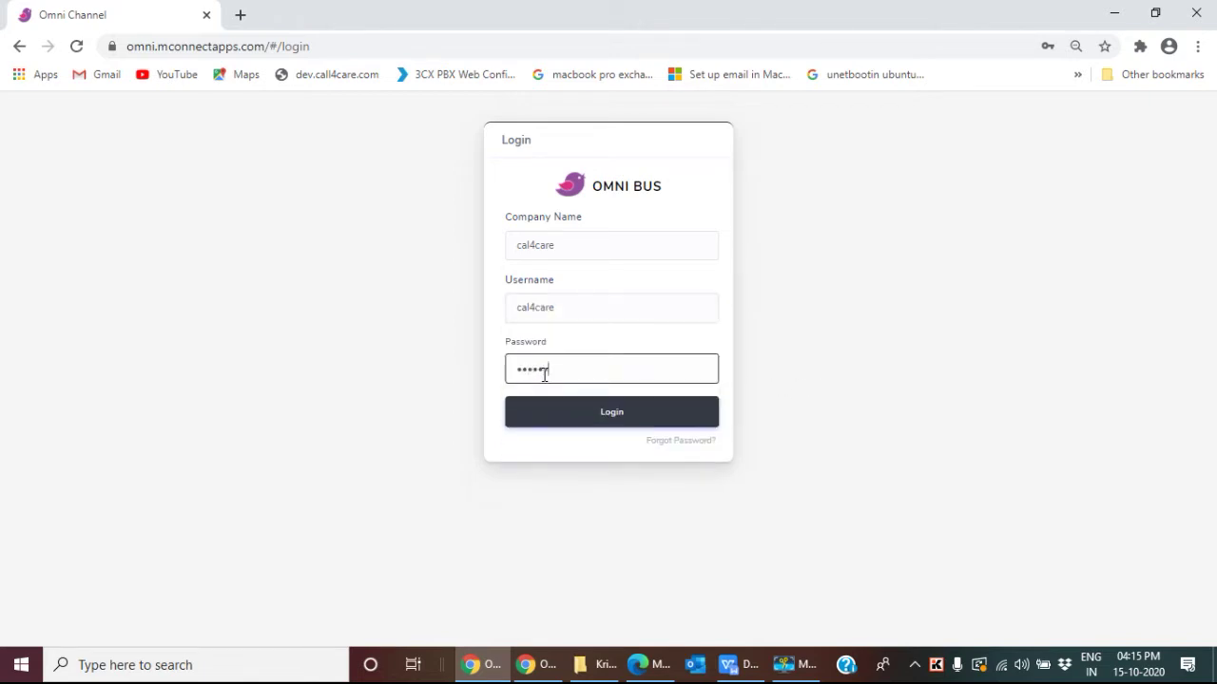
left_click(619, 415)
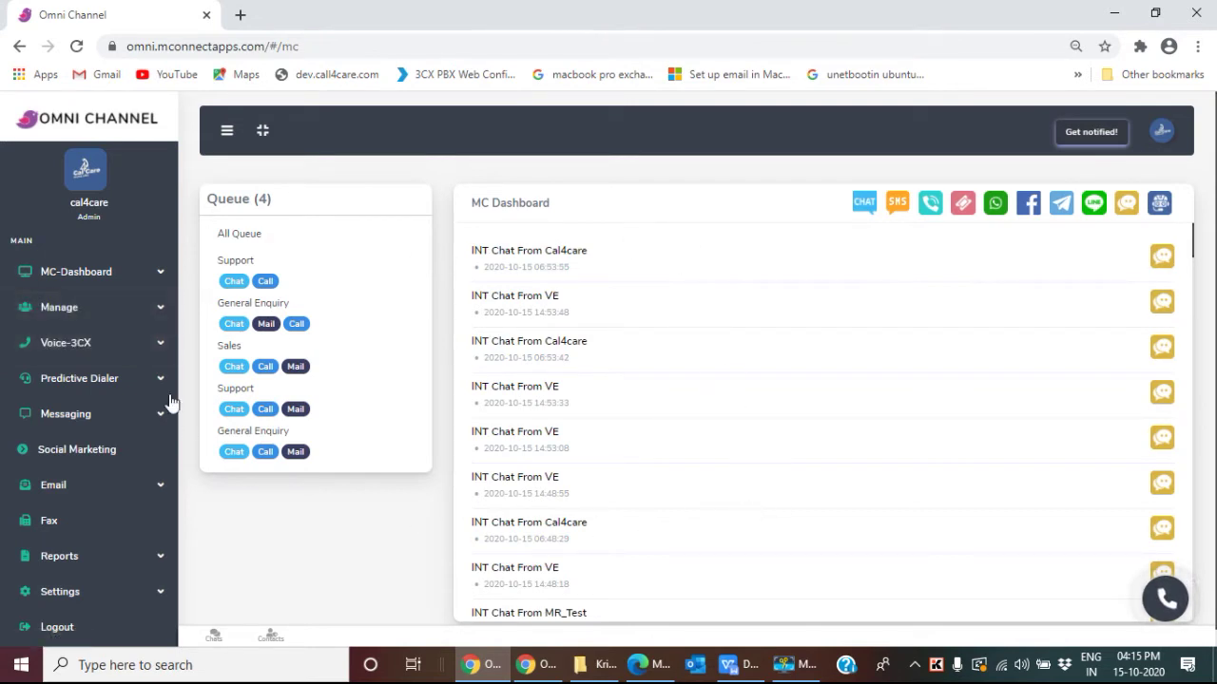
Step: Open the Agents list from the Manage section of the sidebar
left_click(115, 306)
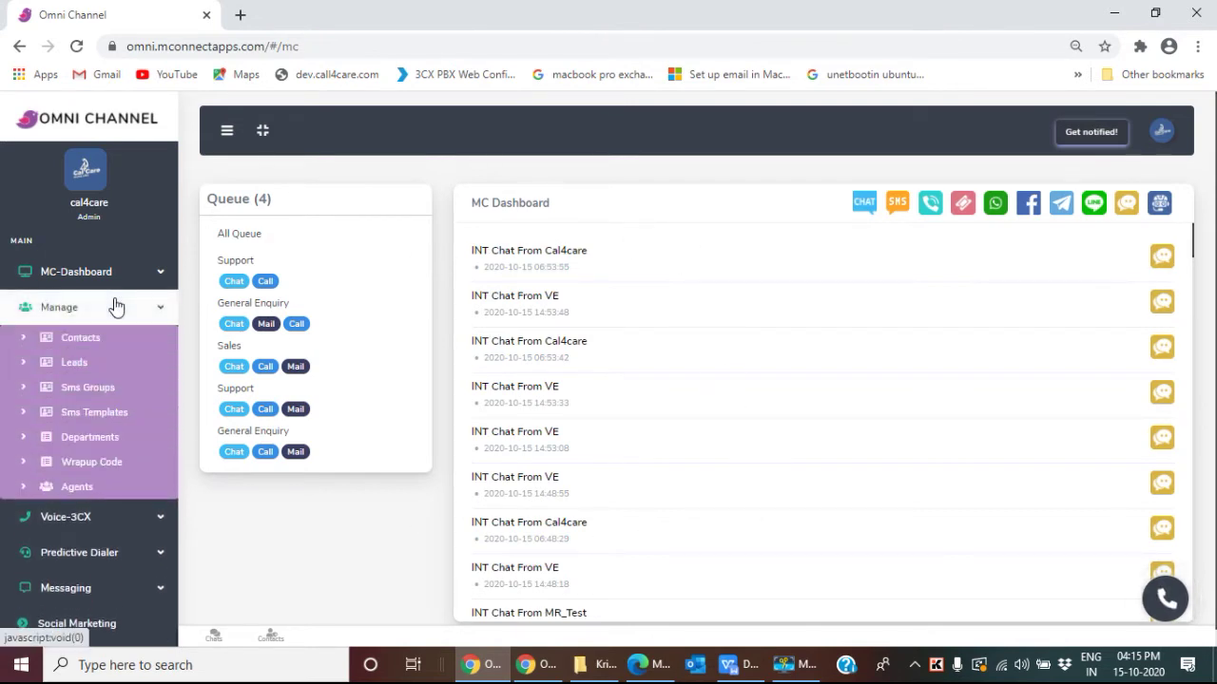
left_click(96, 486)
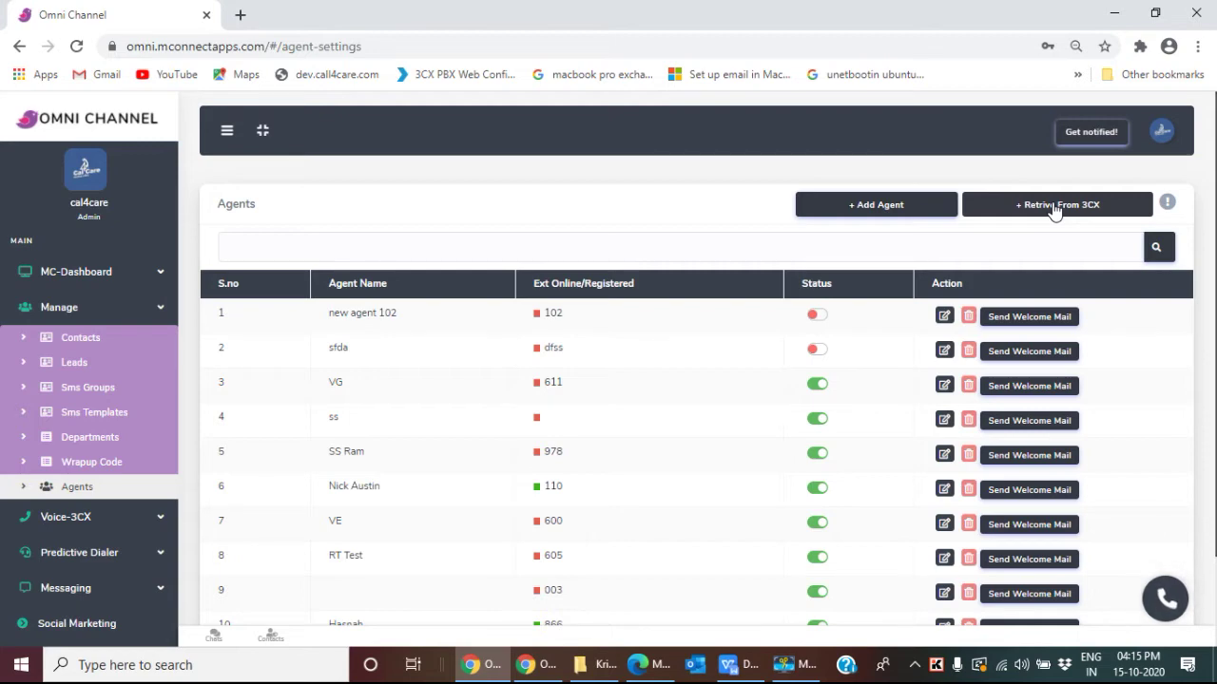
left_click(1052, 206)
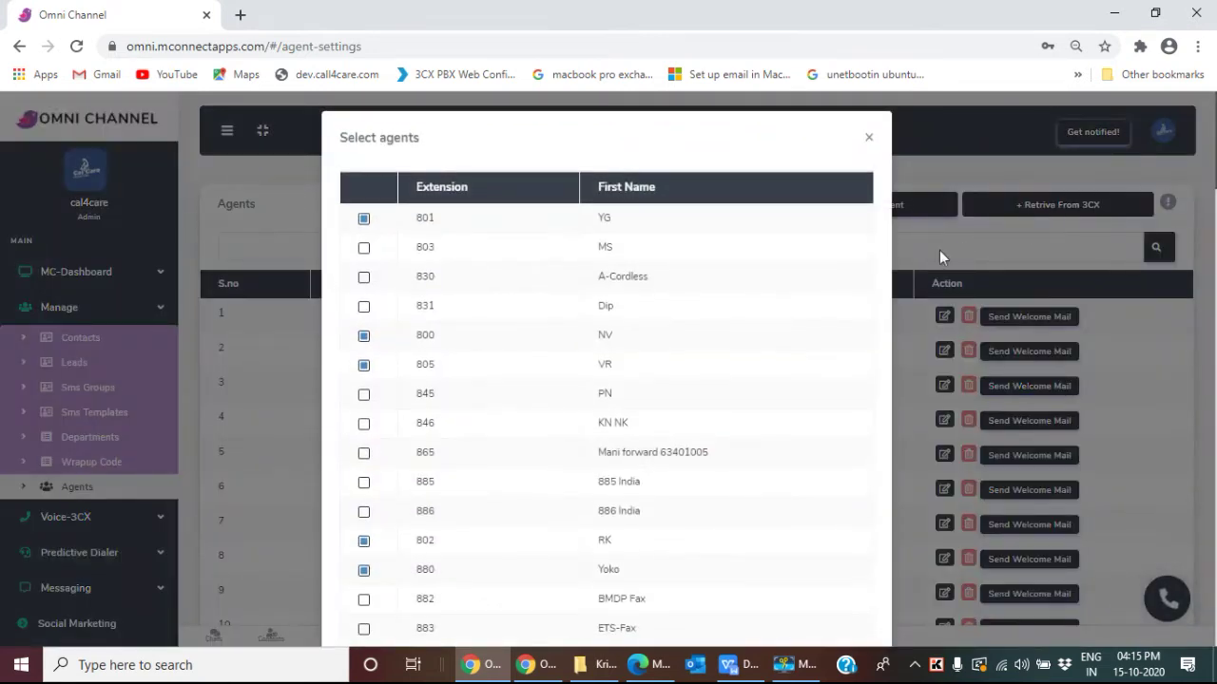
scroll(719, 221, "down", 2)
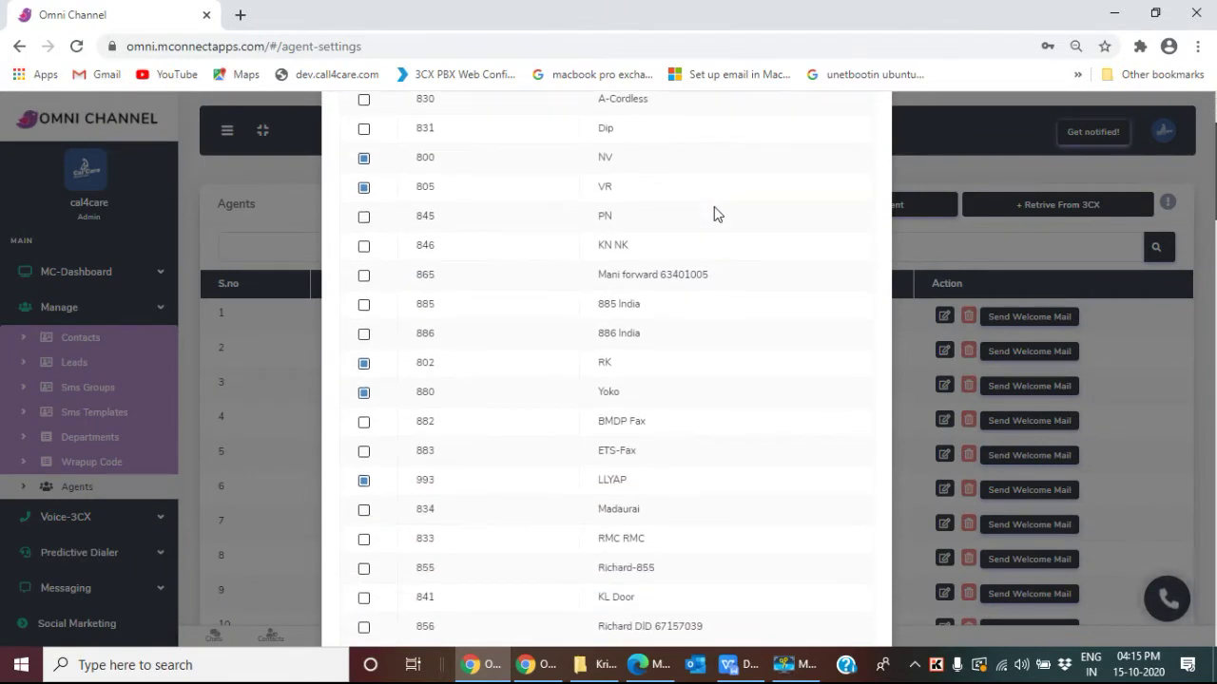
scroll(716, 214, "down", 2)
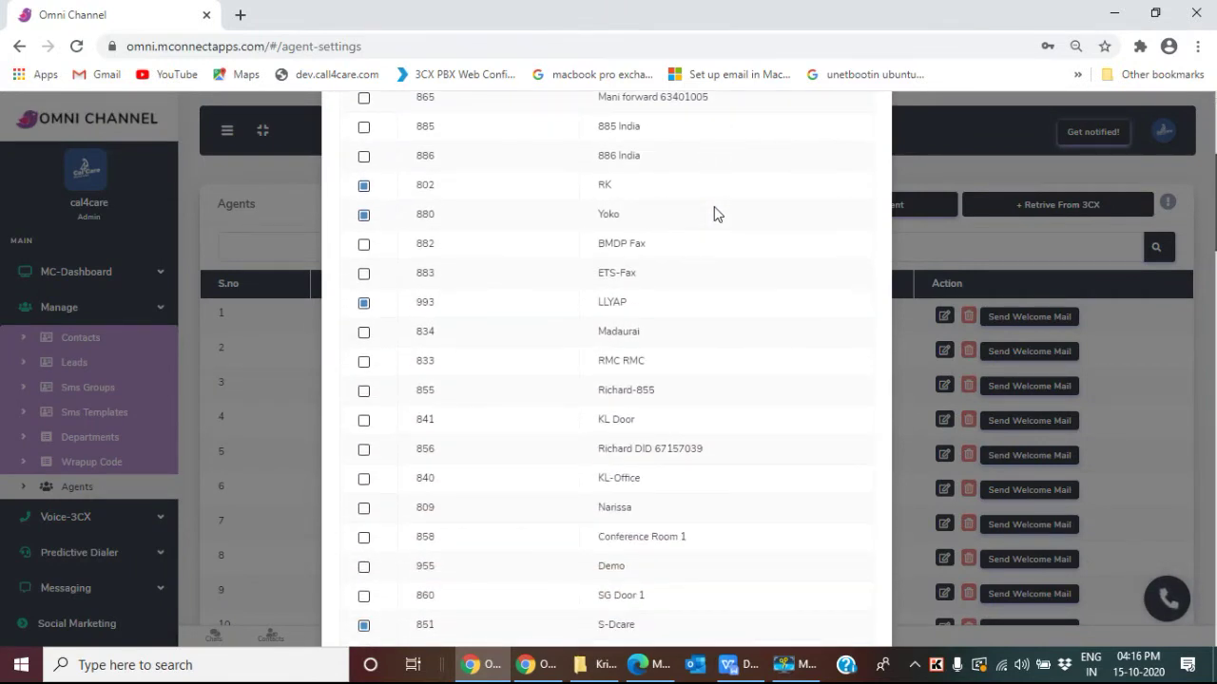
scroll(716, 214, "down", 2)
scroll(716, 214, "up", 7)
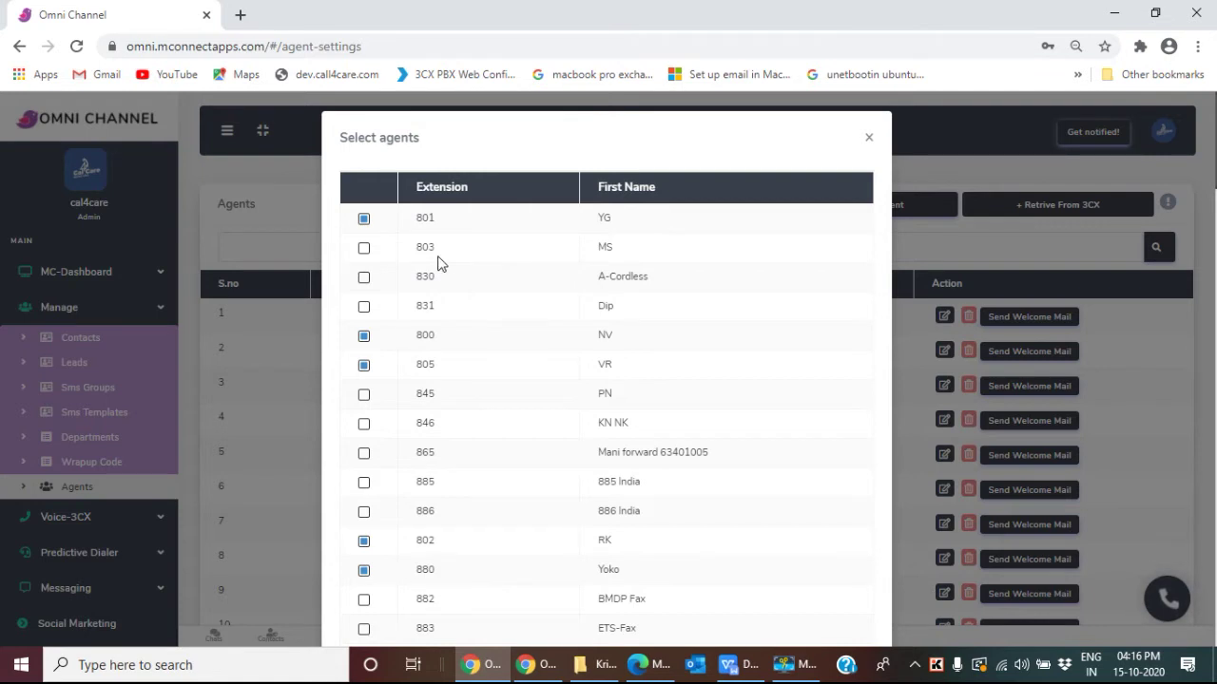
left_click(363, 248)
scroll(618, 314, "down", 6)
scroll(613, 330, "down", 6)
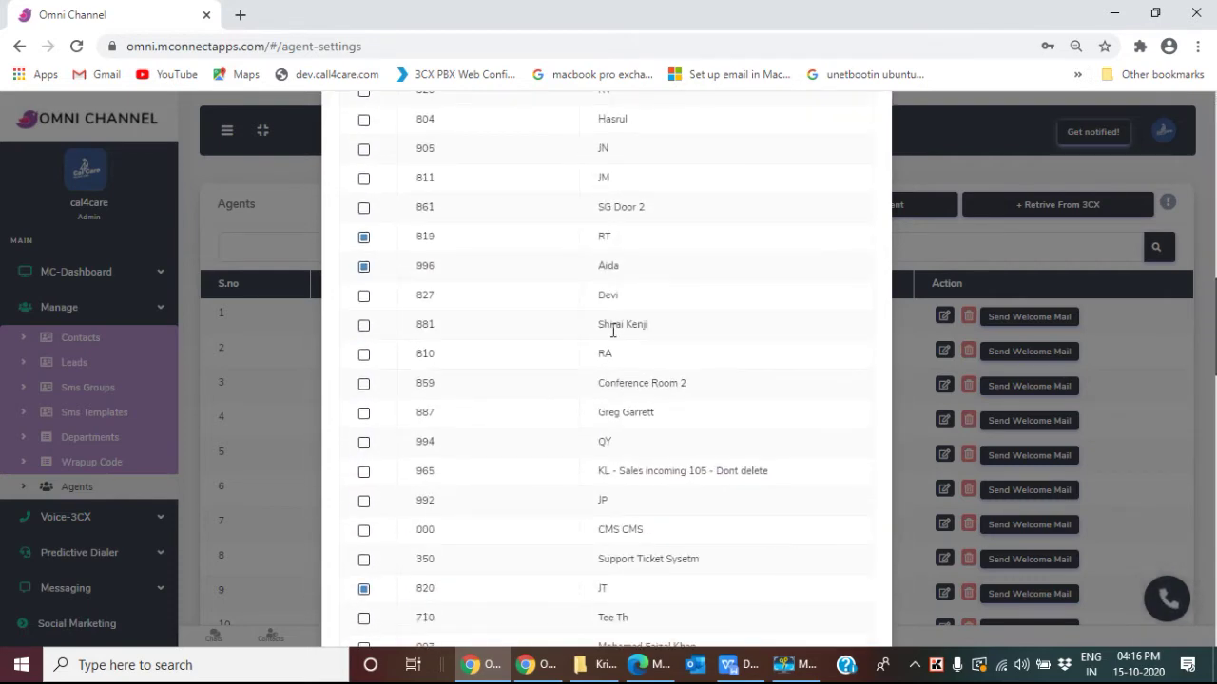
scroll(613, 333, "down", 3)
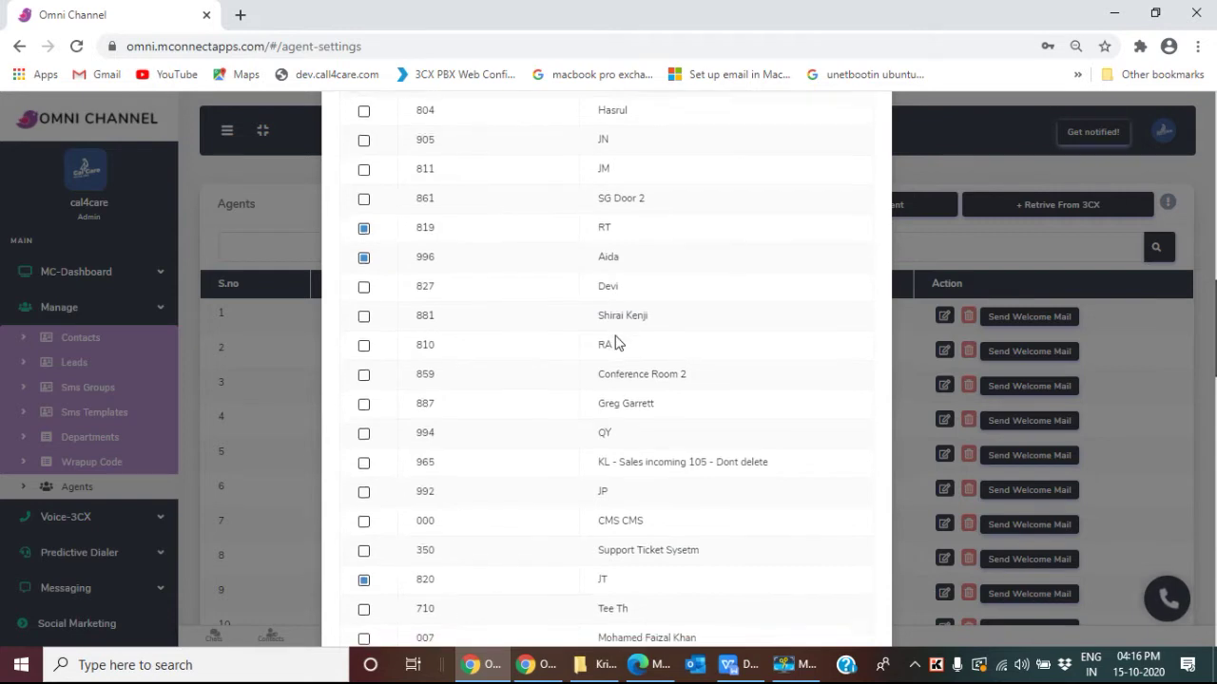
scroll(615, 341, "down", 7)
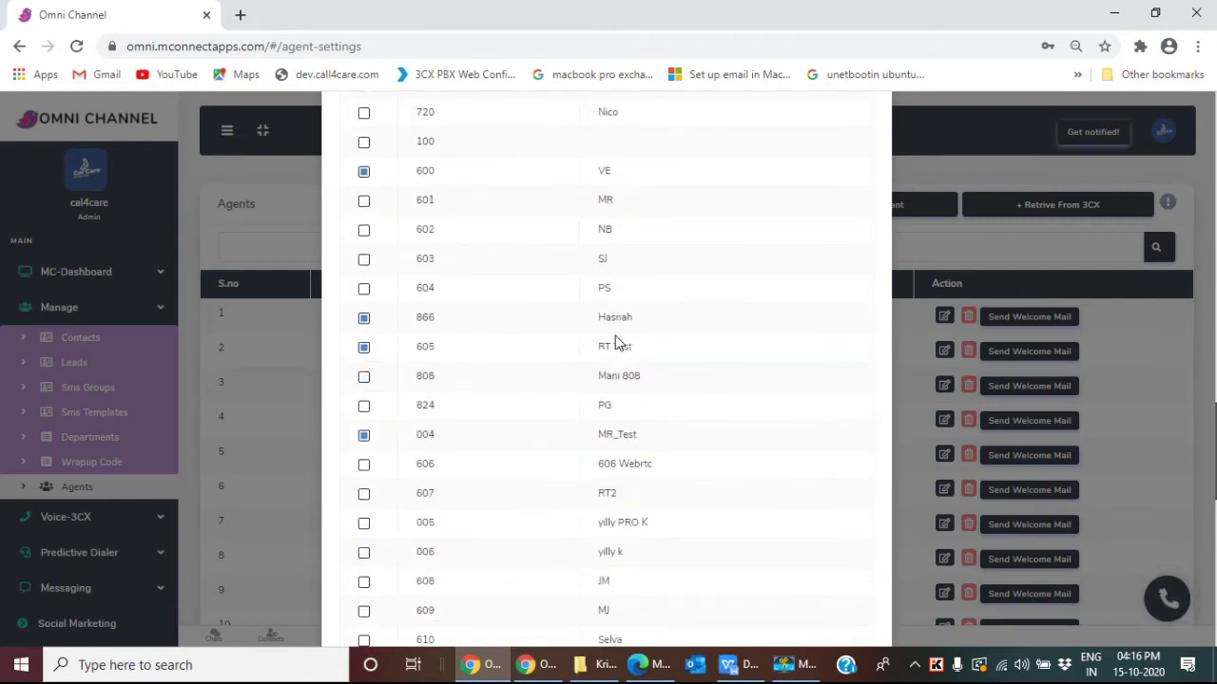
scroll(615, 341, "down", 5)
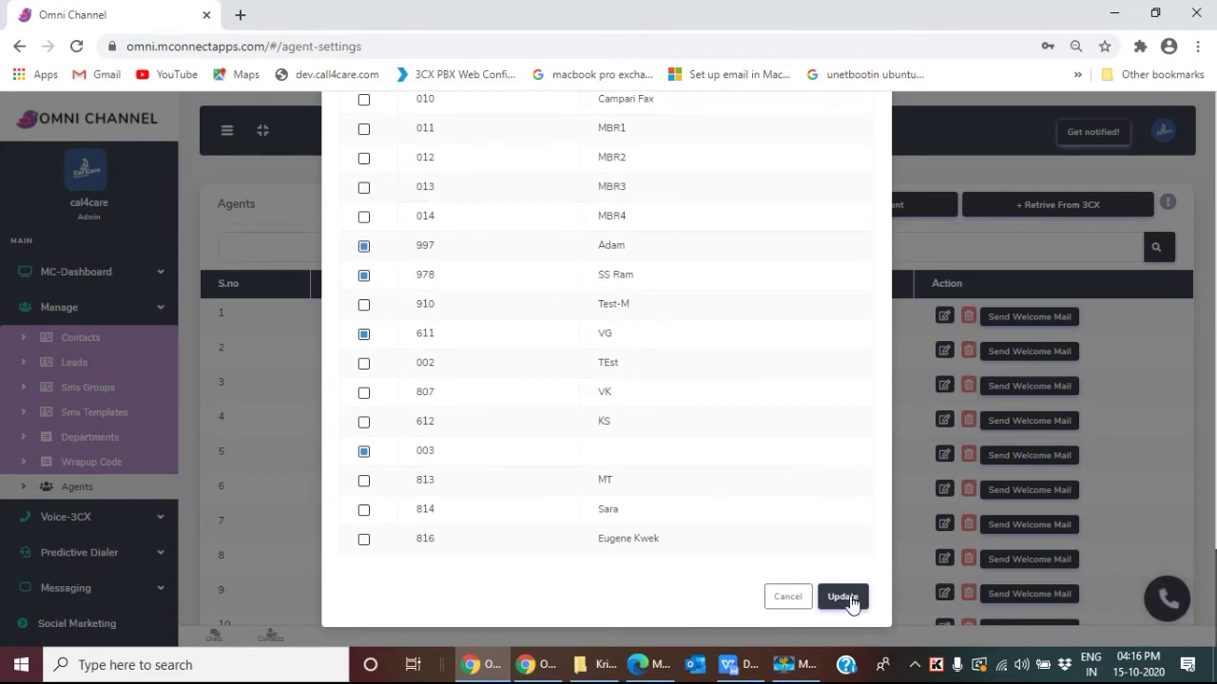
scroll(847, 384, "up", 10)
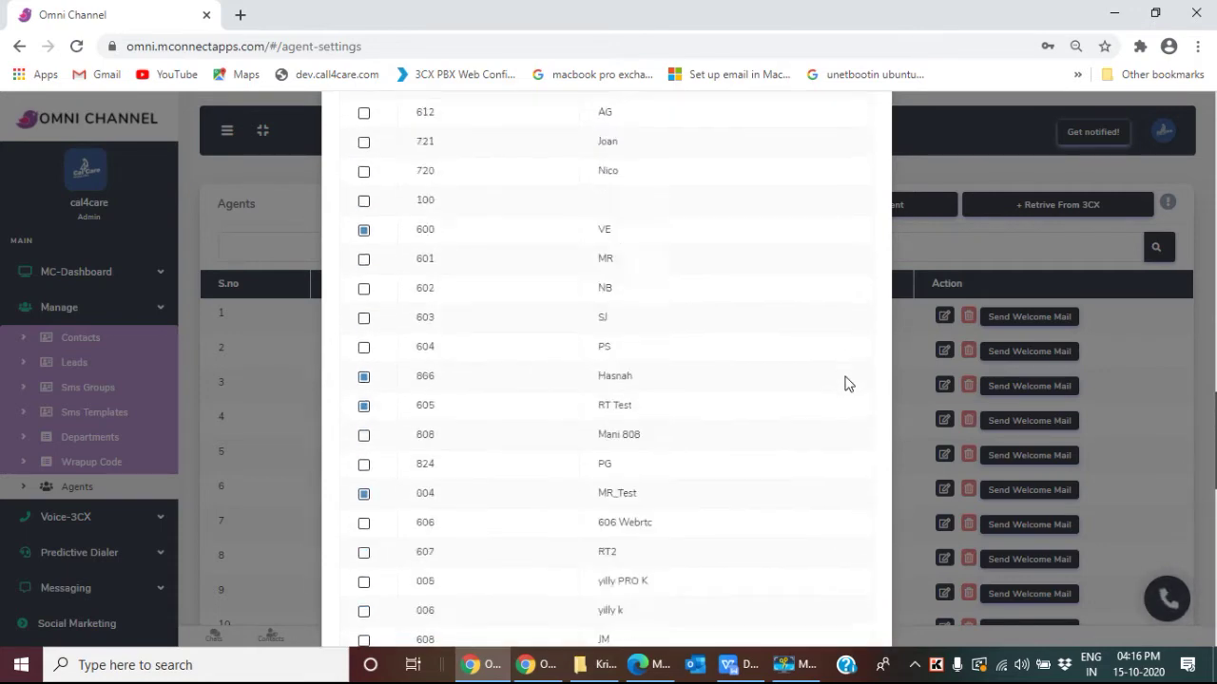
scroll(847, 384, "up", 10)
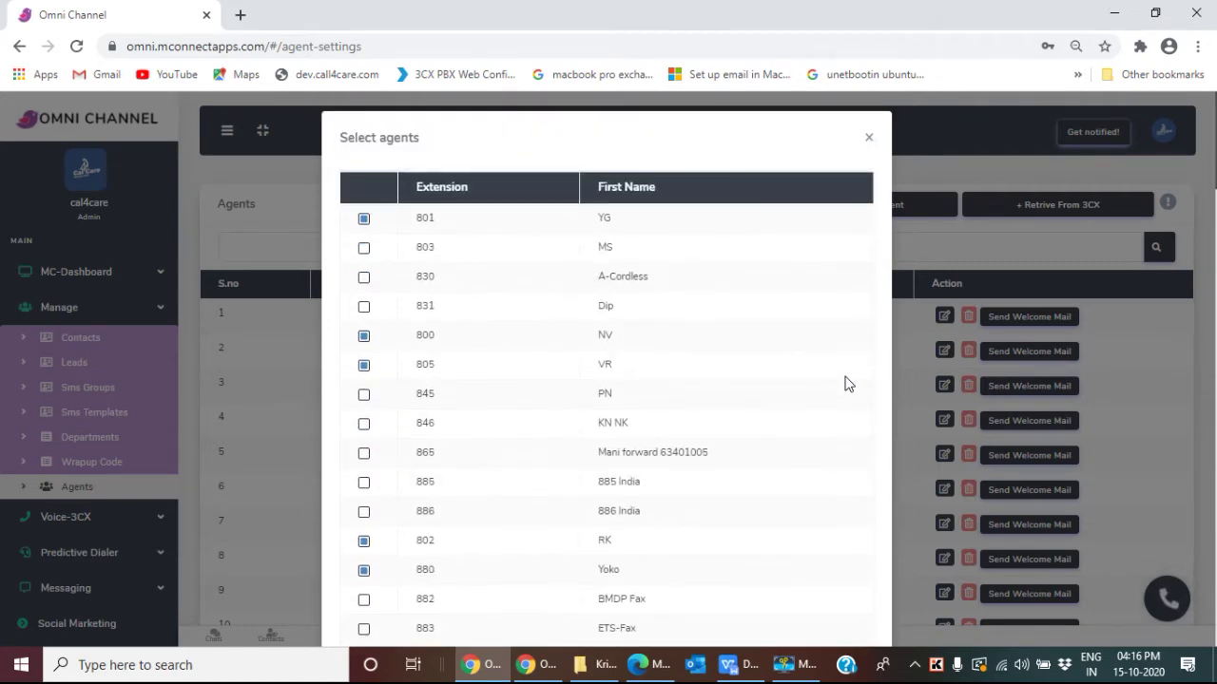
left_click(867, 137)
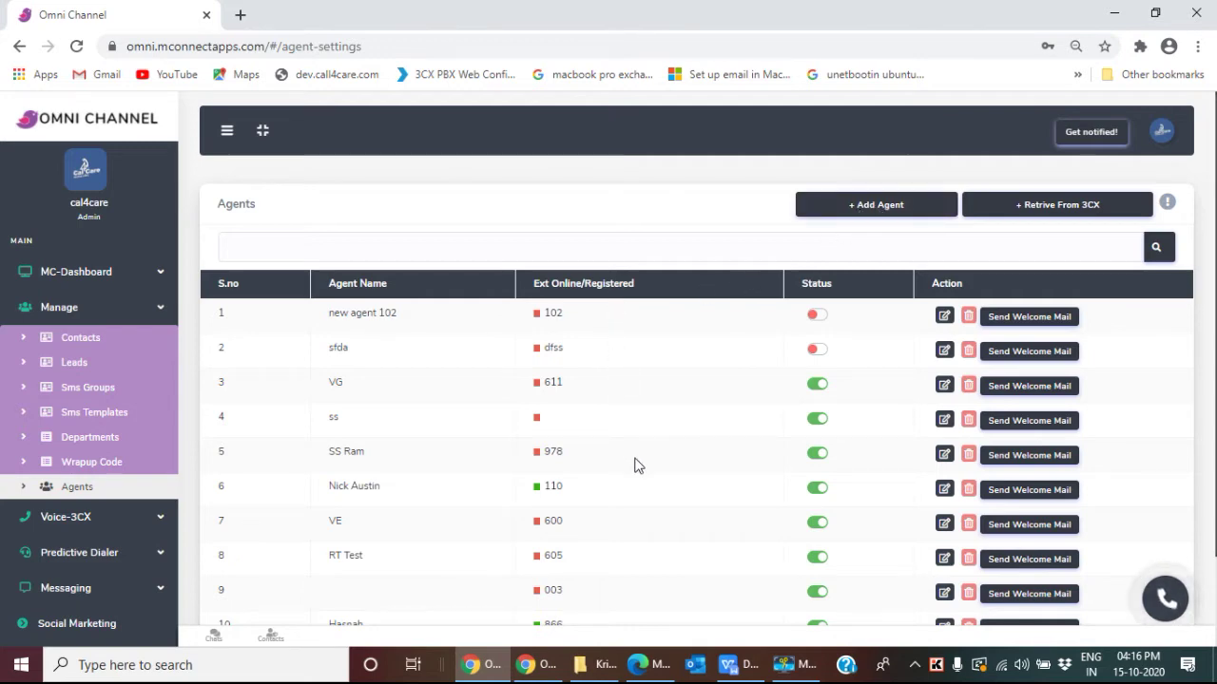
scroll(415, 317, "down", 1)
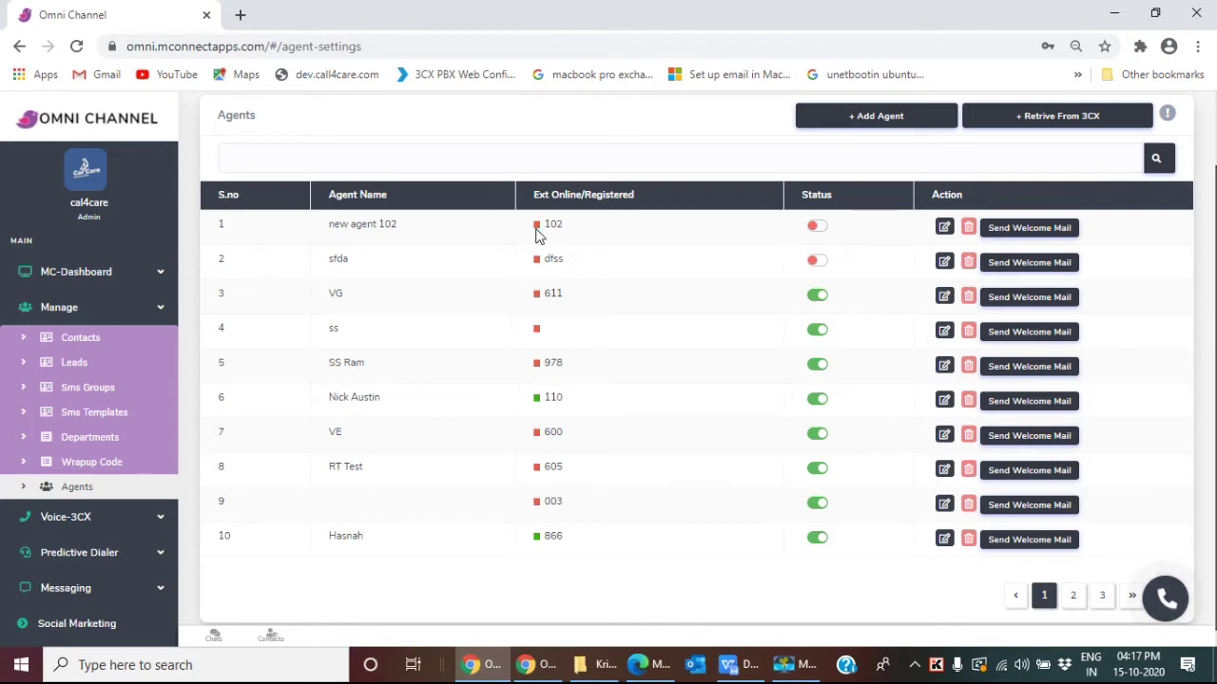
Step: Return to the top of the Agents page and start a new agent with + Add Agent
scroll(538, 238, "down", 1)
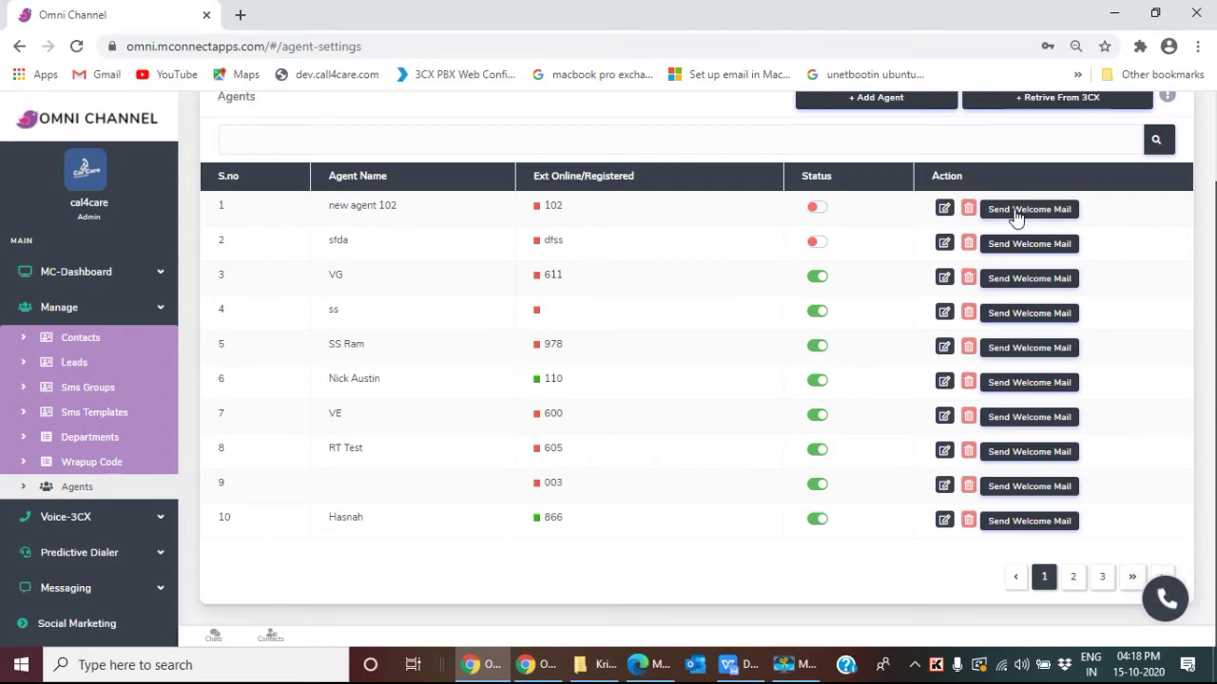
scroll(979, 233, "up", 2)
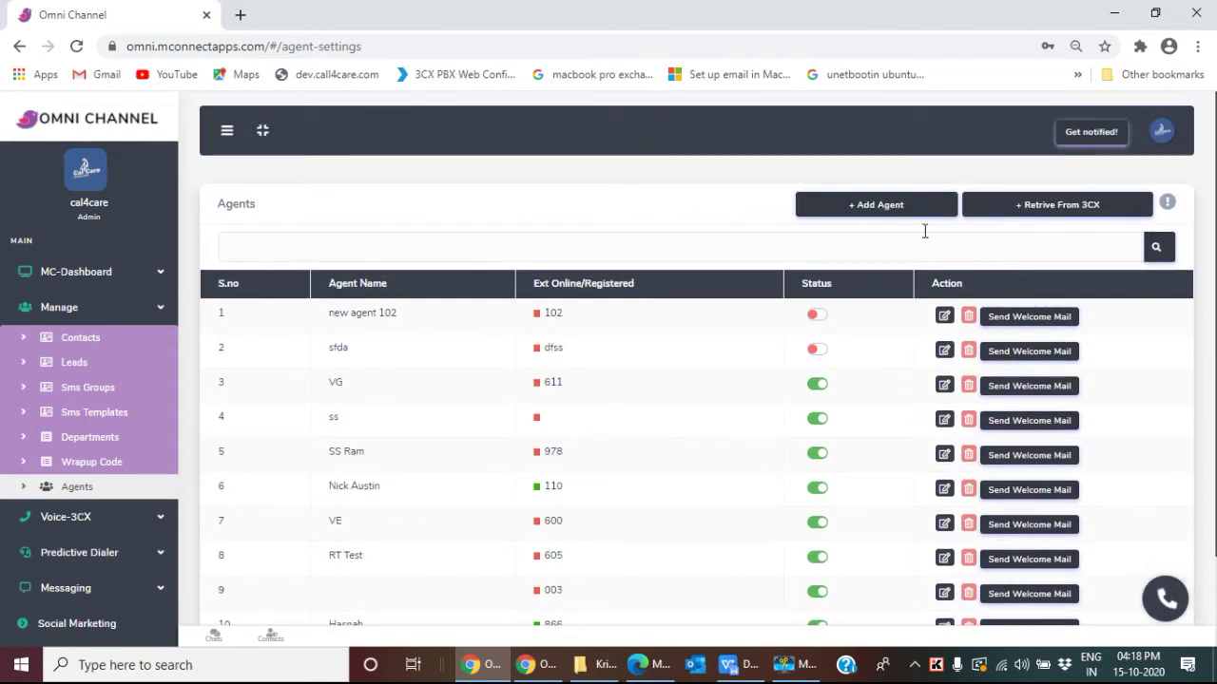
left_click(866, 206)
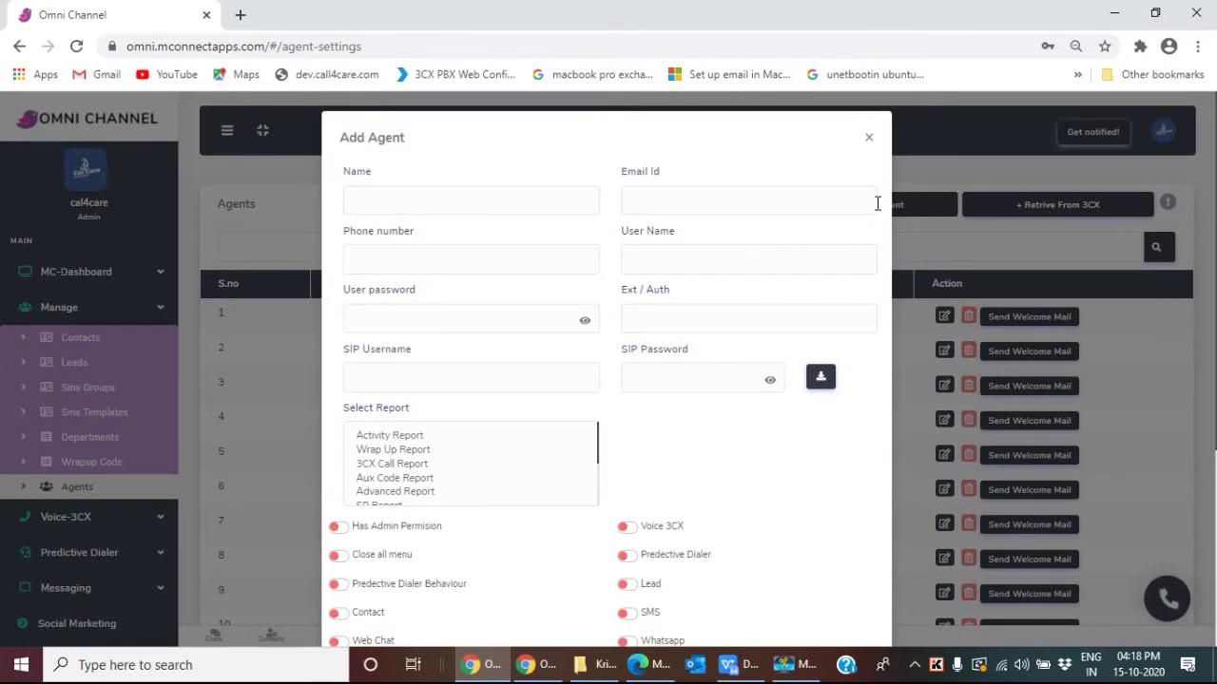
Step: Enter the name 'new agent 200' and the agent's e-mail address in the Add Agent form
triple_click(357, 136)
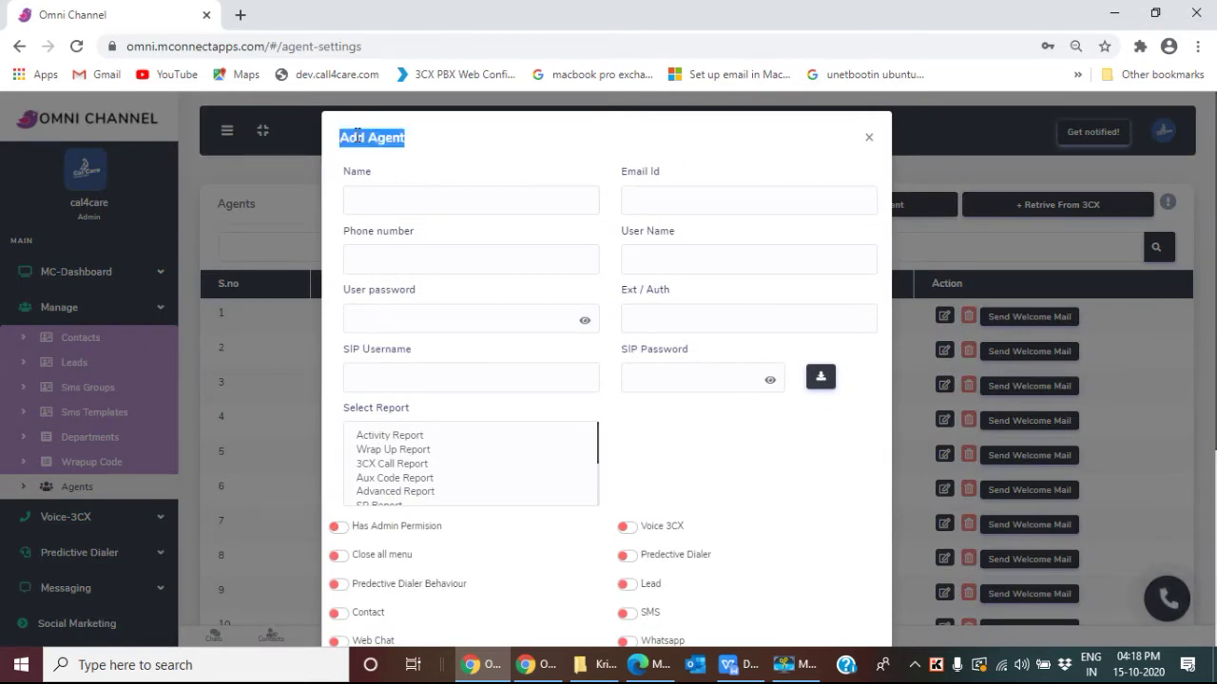
left_click(402, 198)
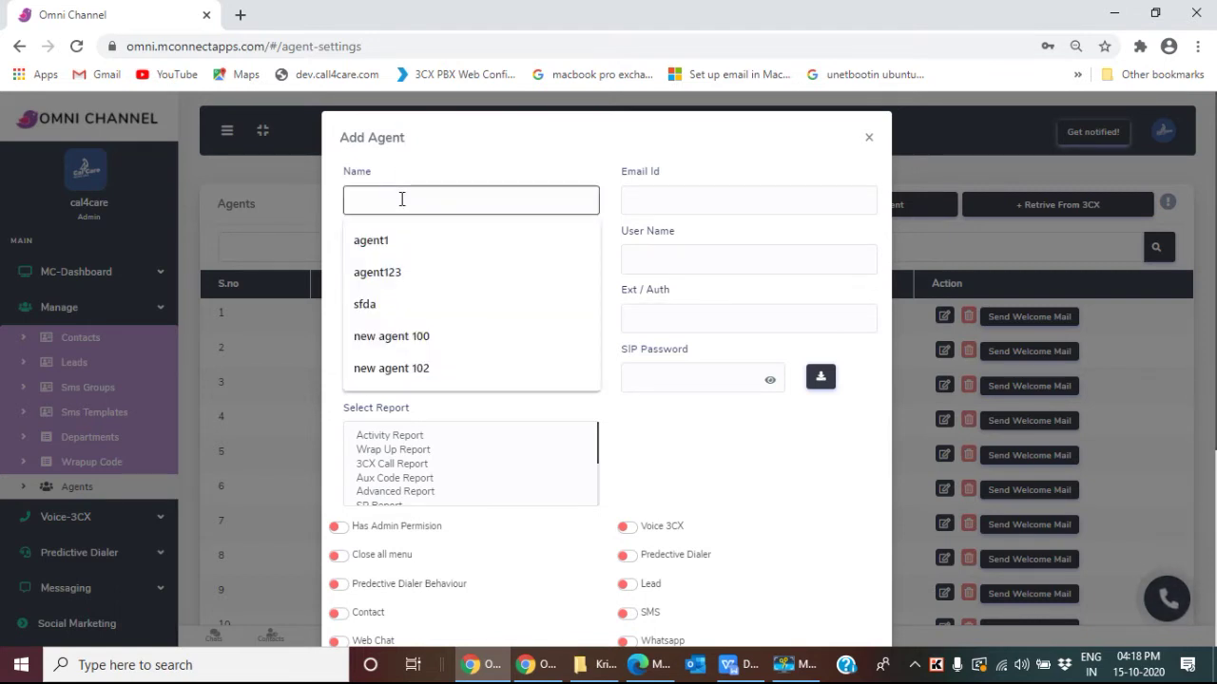
type("n")
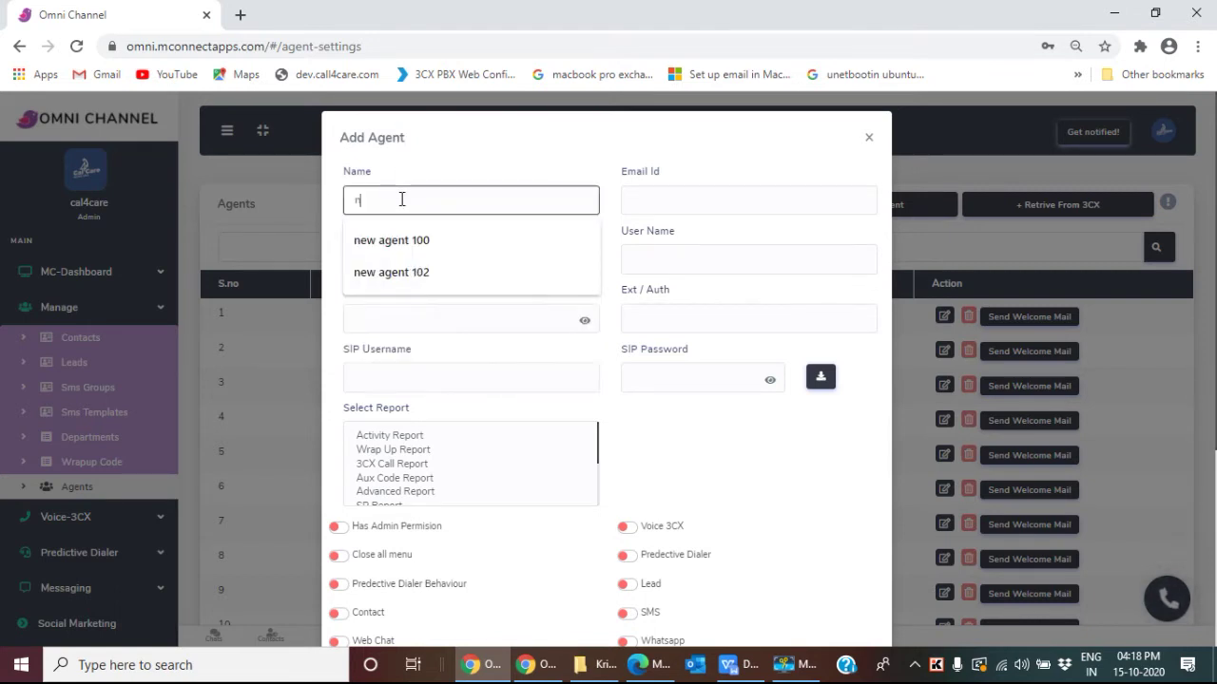
type("ew agent 2")
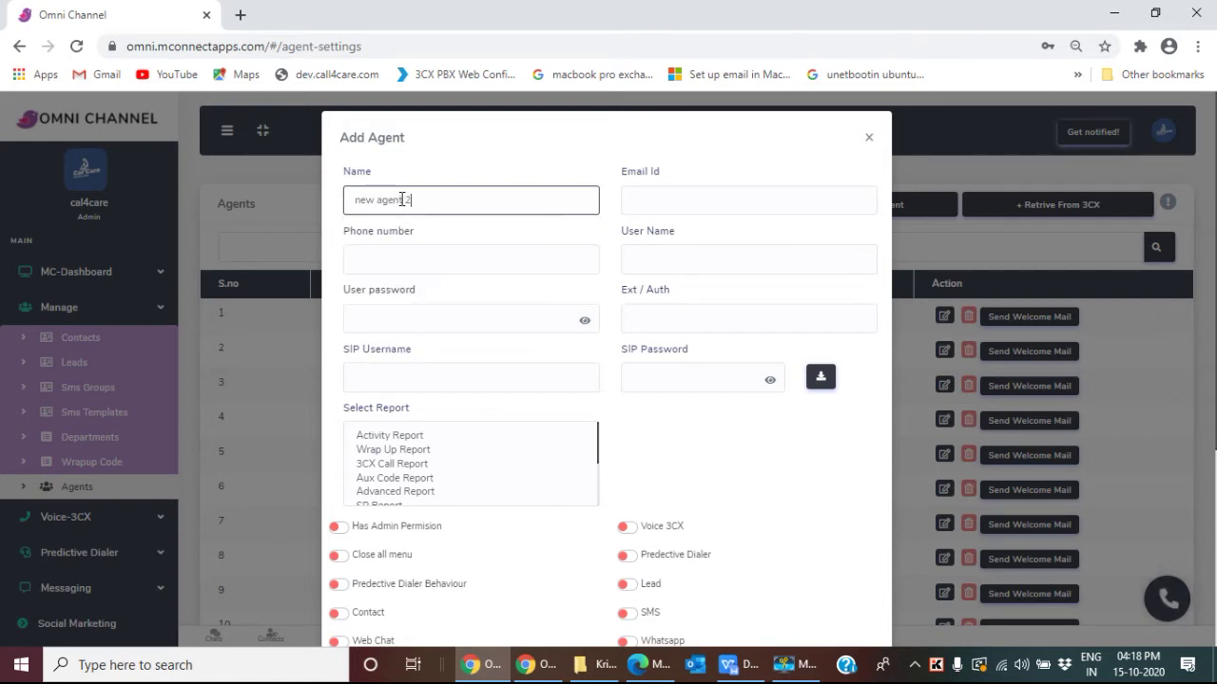
type("00")
left_click(656, 197)
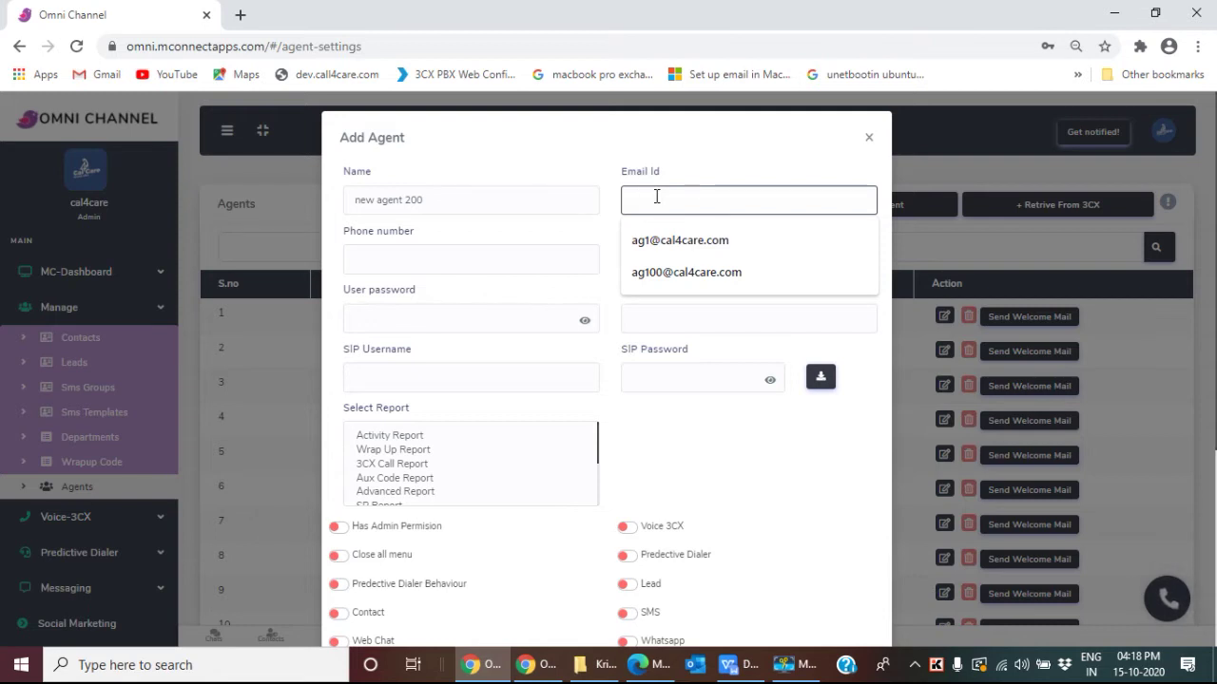
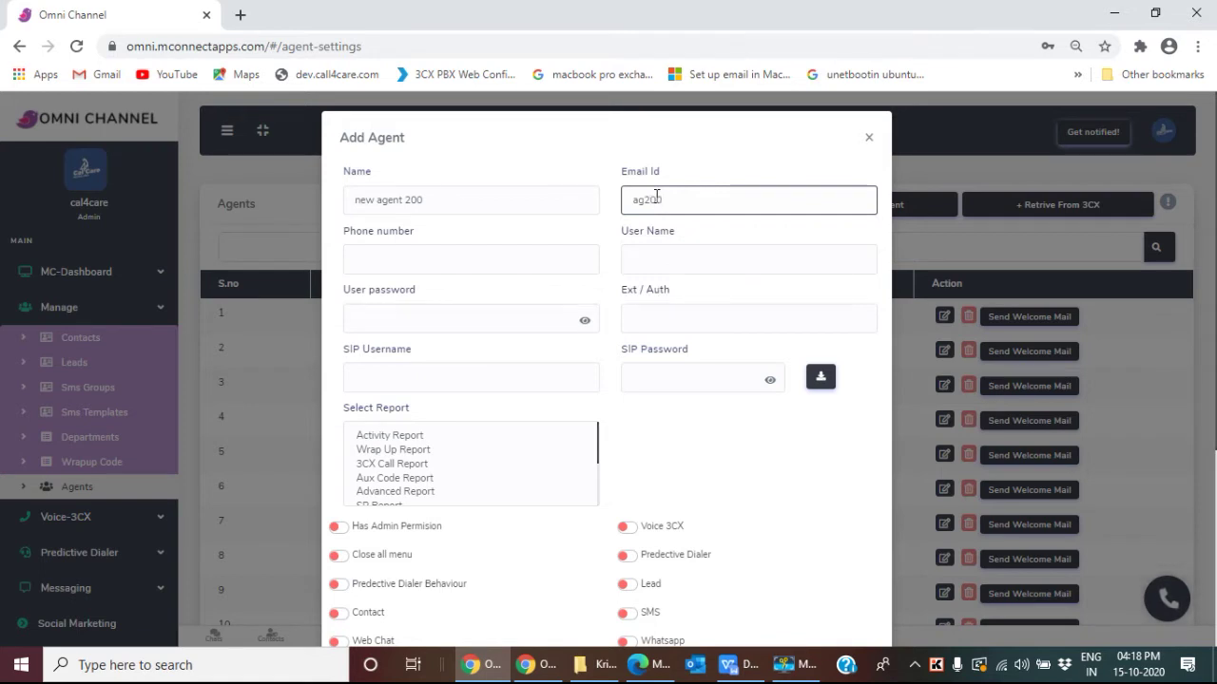
left_click(463, 257)
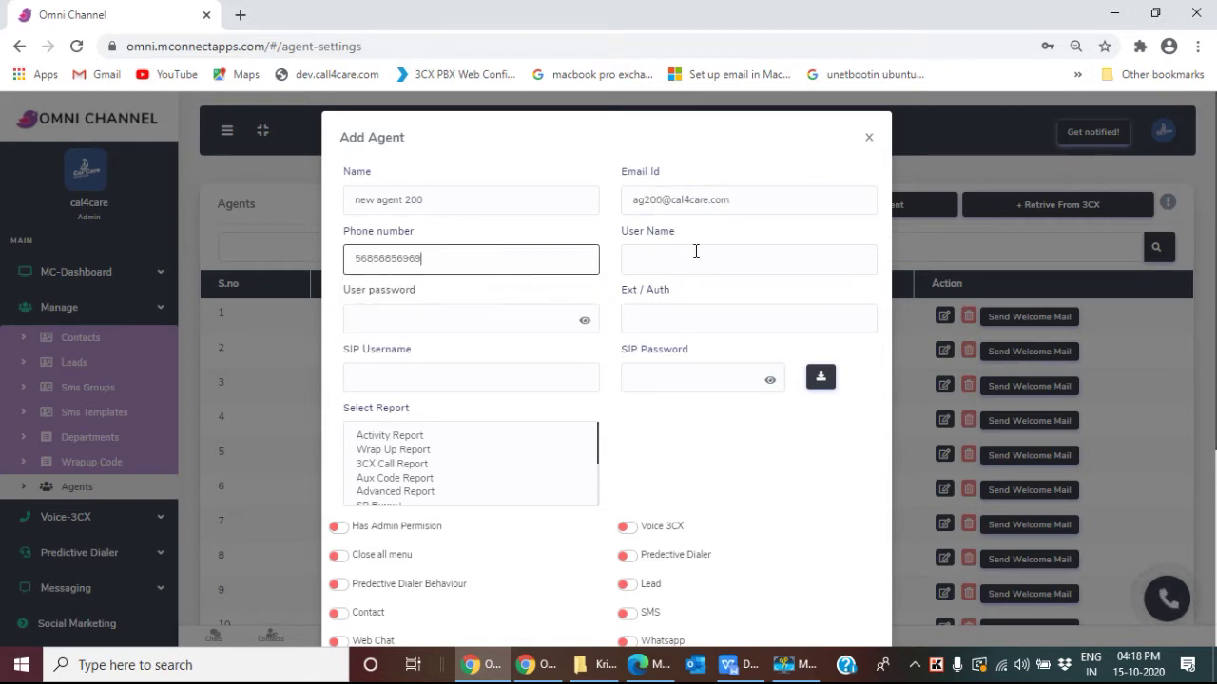
Step: Fill in the agent's phone number, user name and login password
left_click(696, 254)
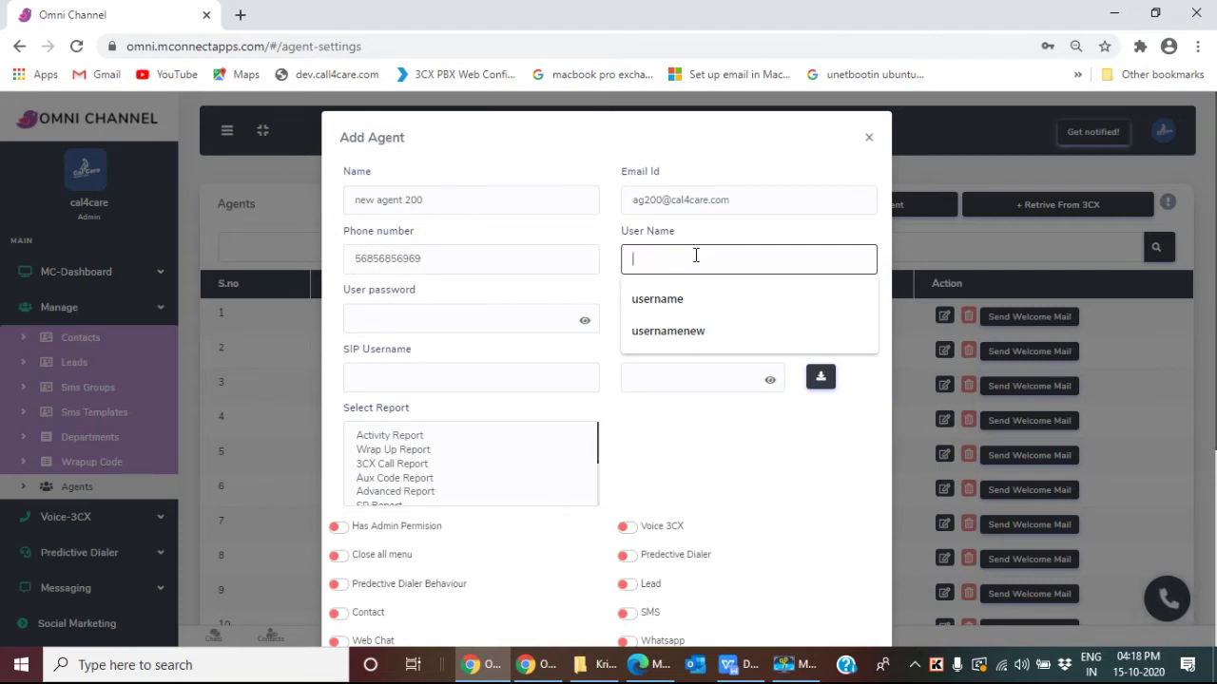
type("user")
key("space")
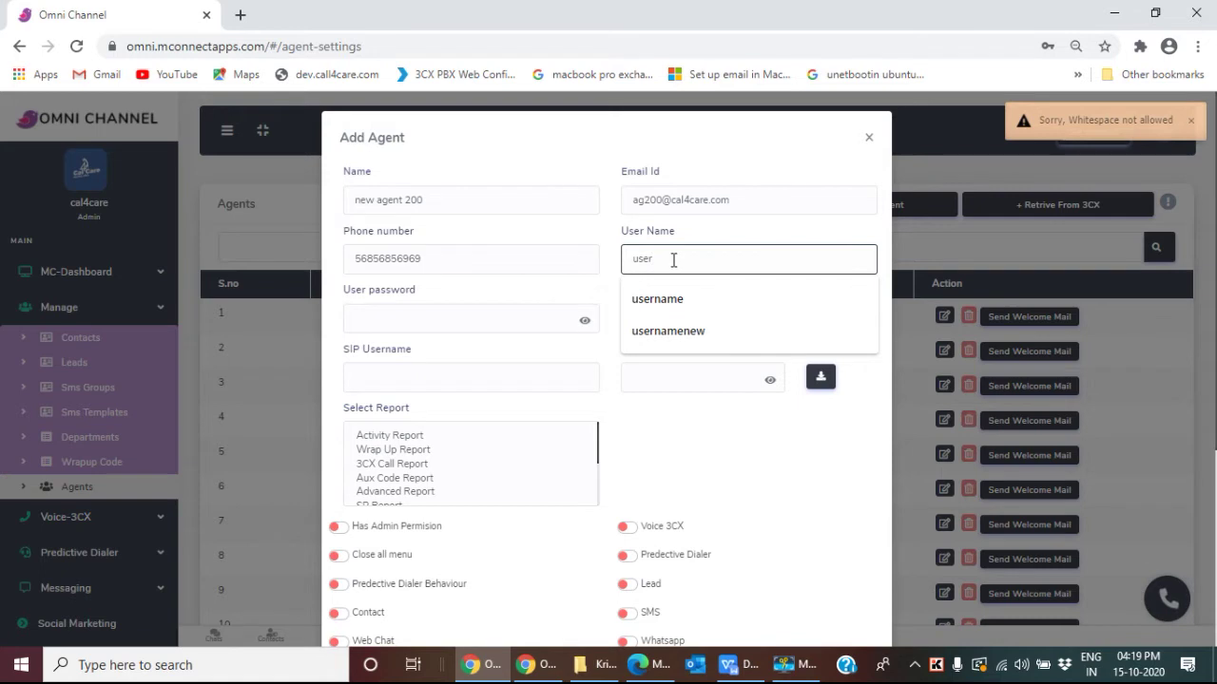
type("rna")
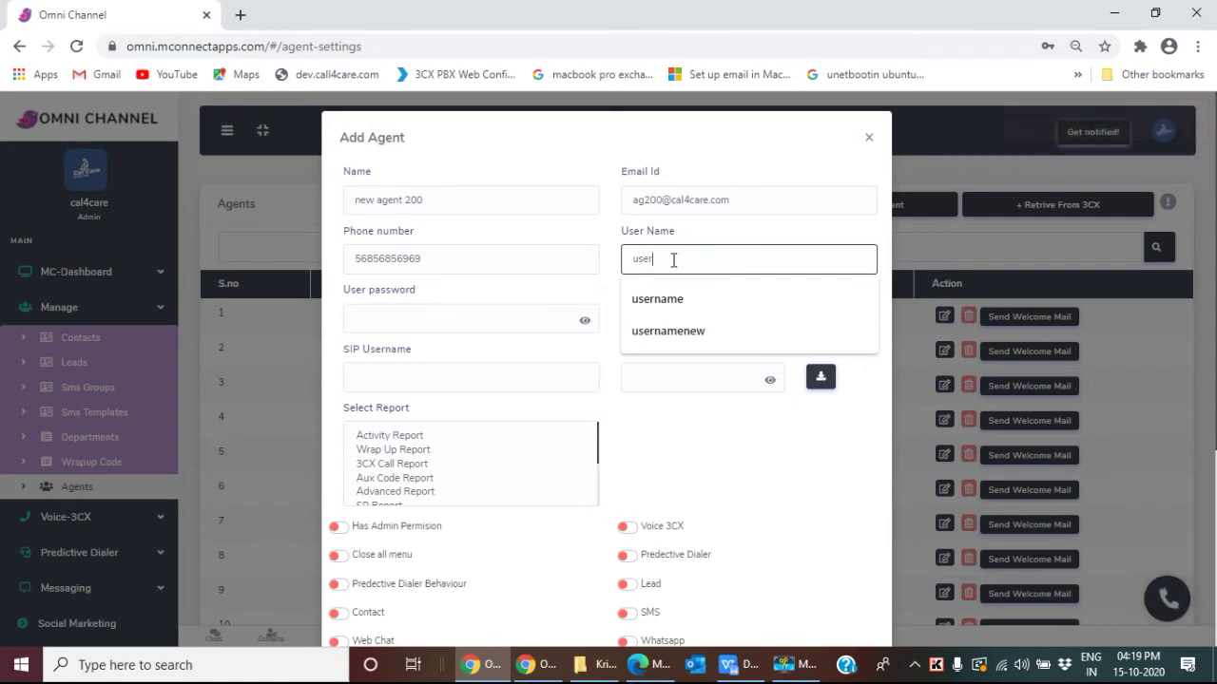
type("menow")
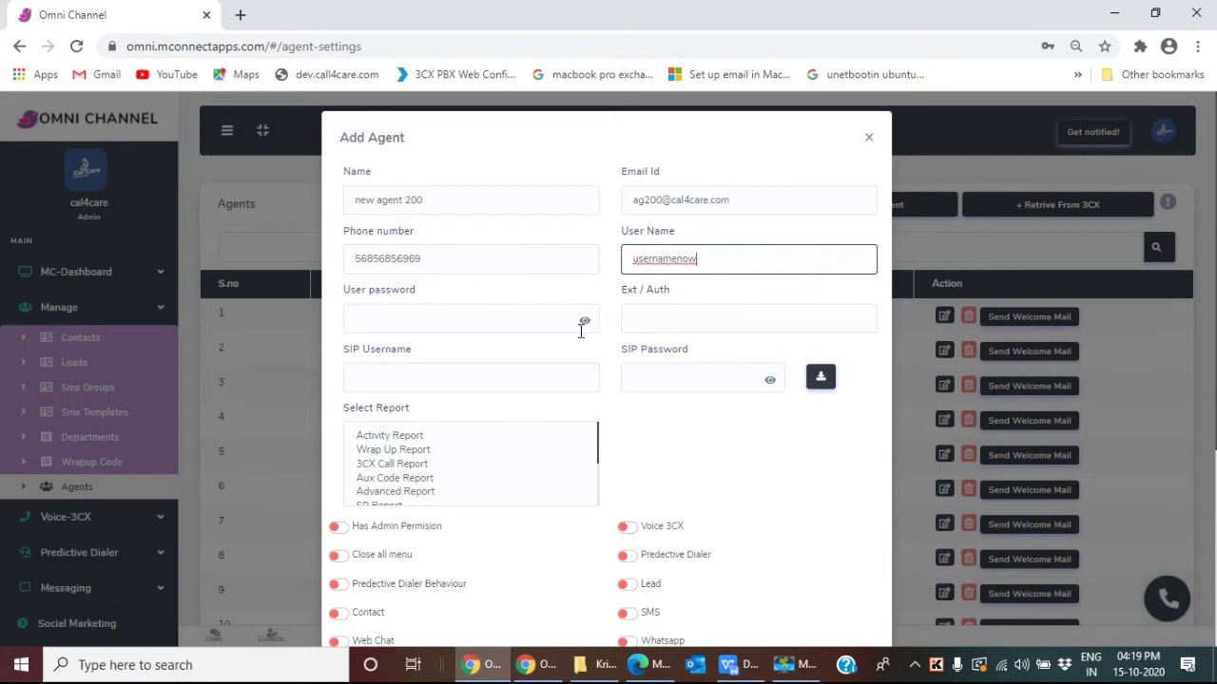
left_click(444, 321)
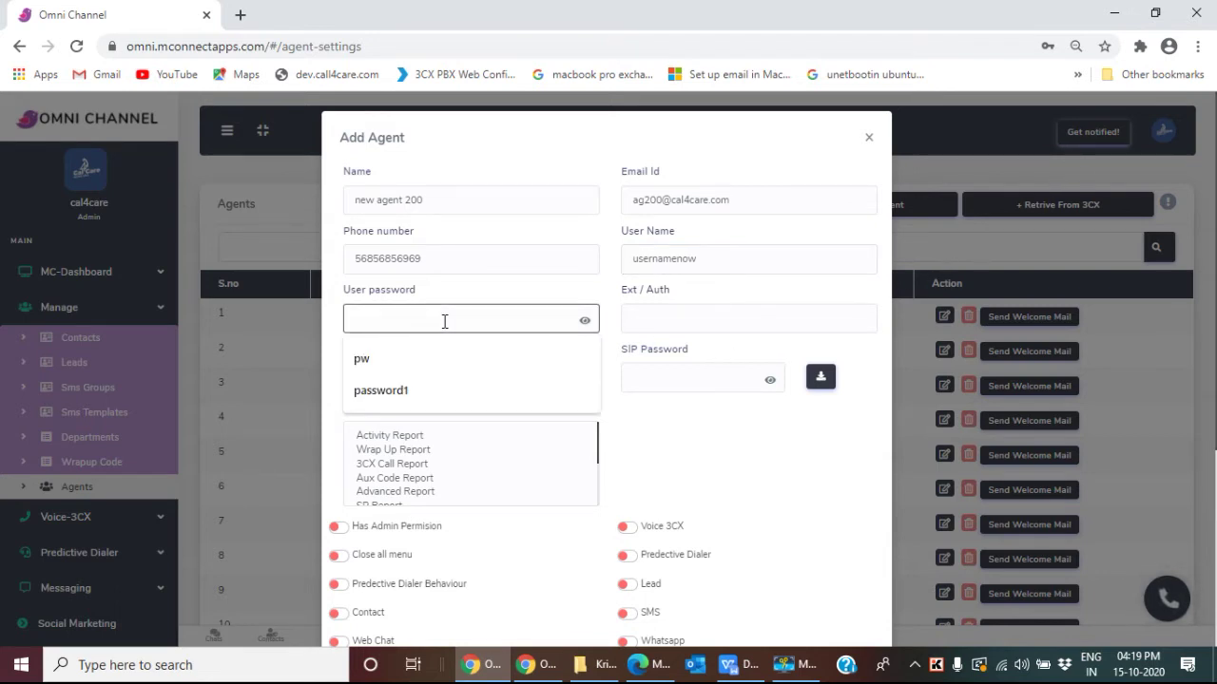
type("password2")
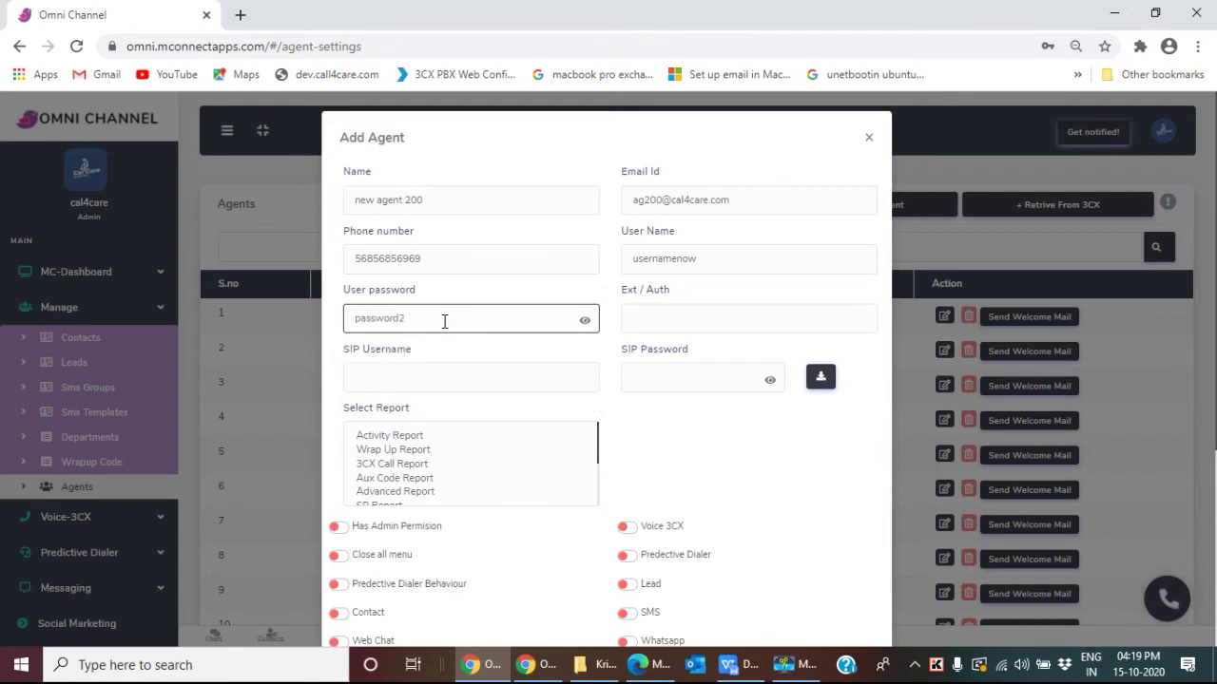
Step: Set extension 601 and auto-generate the SIP username and password
scroll(671, 282, "down", 1)
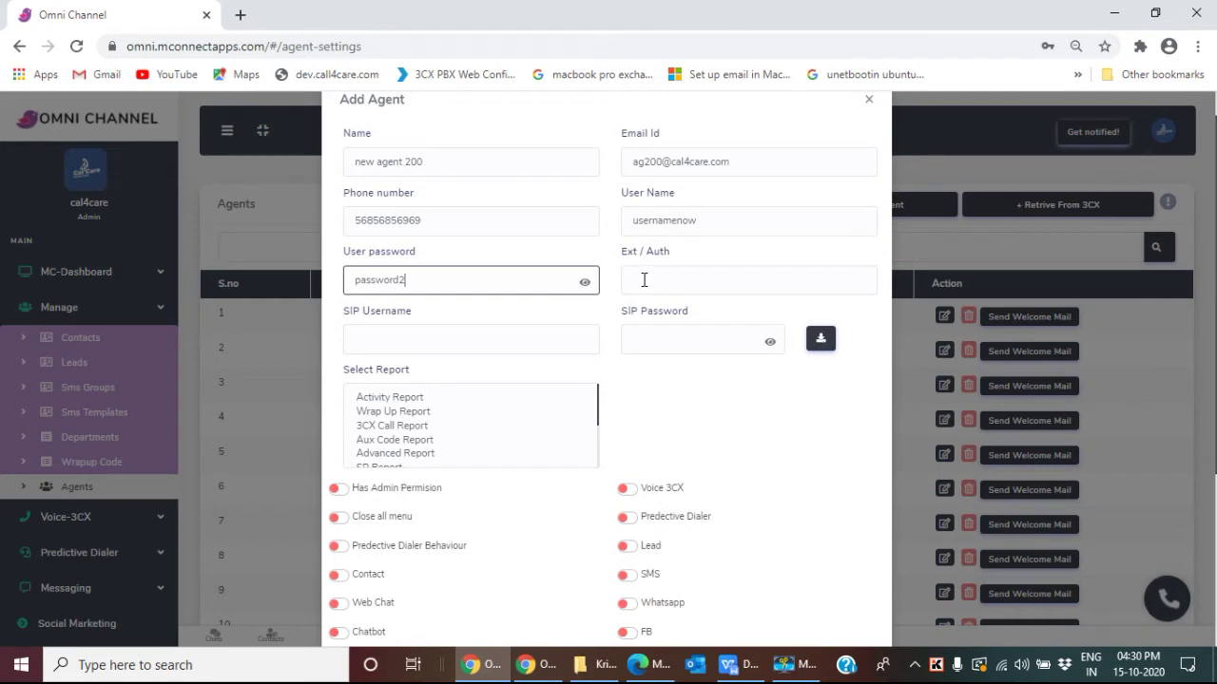
left_click(643, 280)
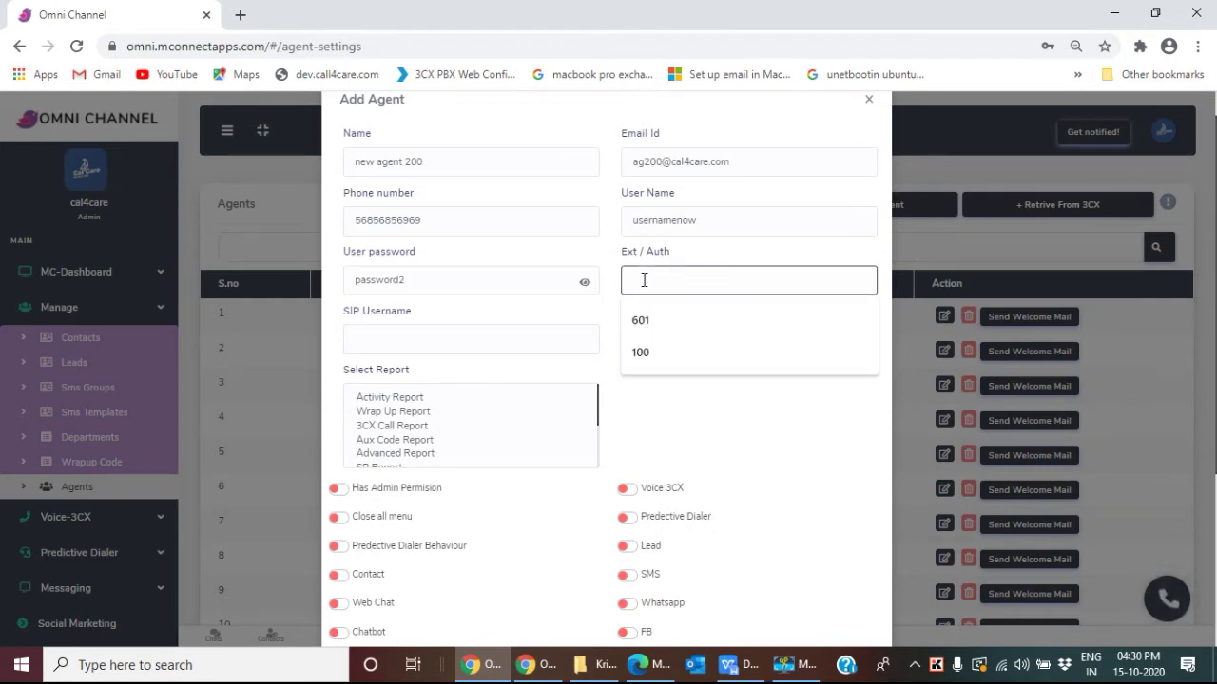
type("601")
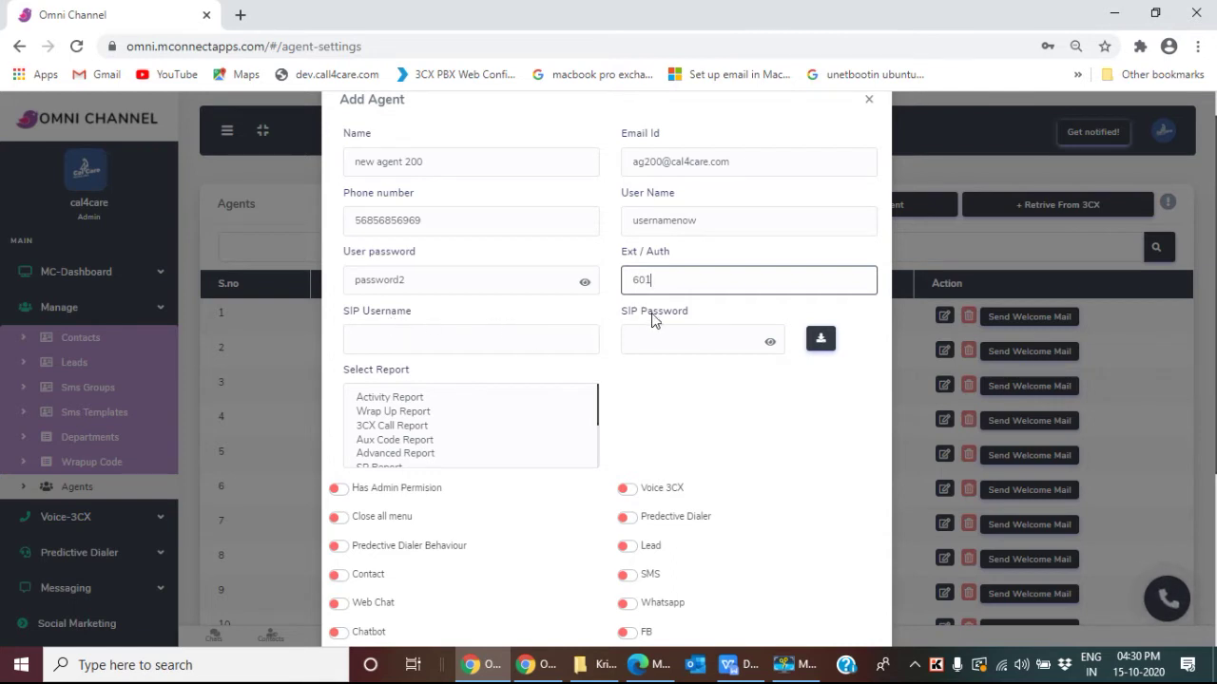
left_click(819, 342)
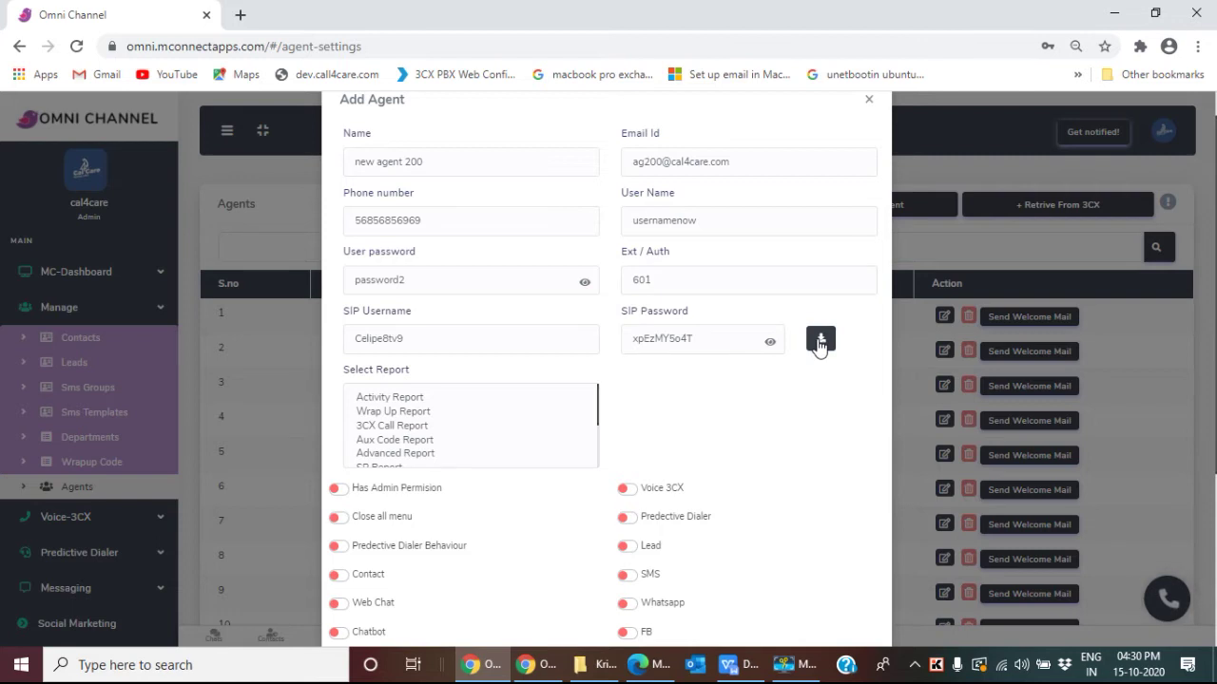
Step: Scroll to the Select Report list and try picking Avaya Report
scroll(692, 399, "down", 2)
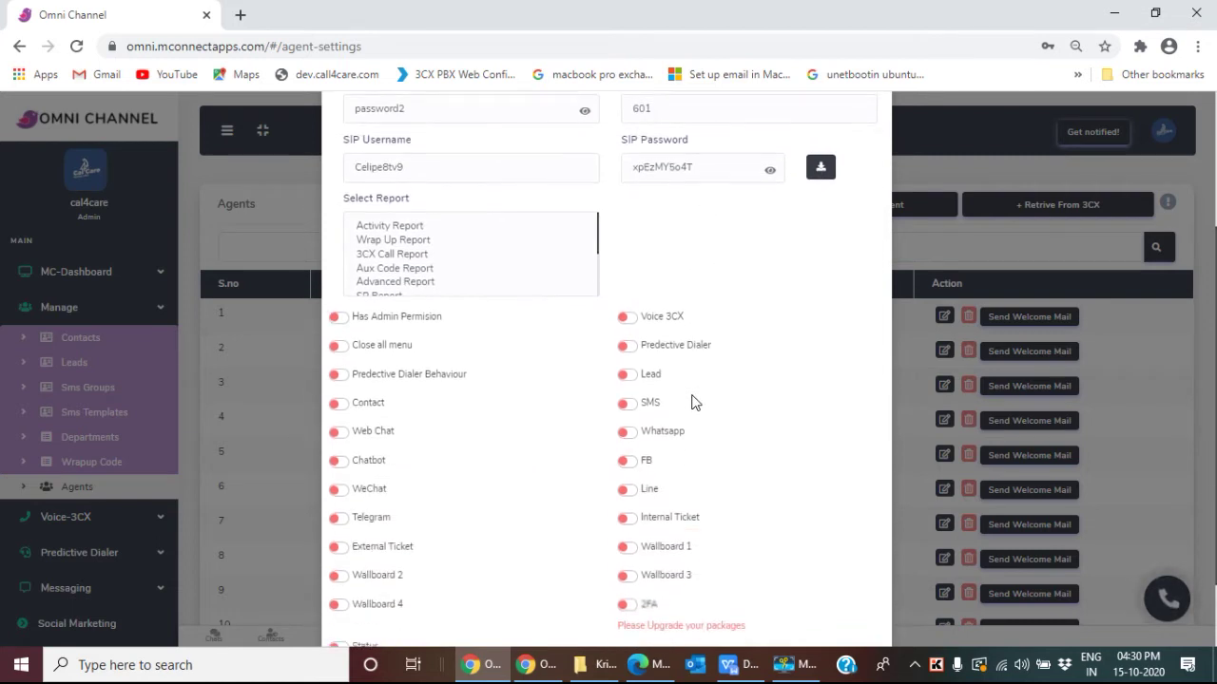
scroll(692, 399, "down", 1)
scroll(693, 400, "up", 3)
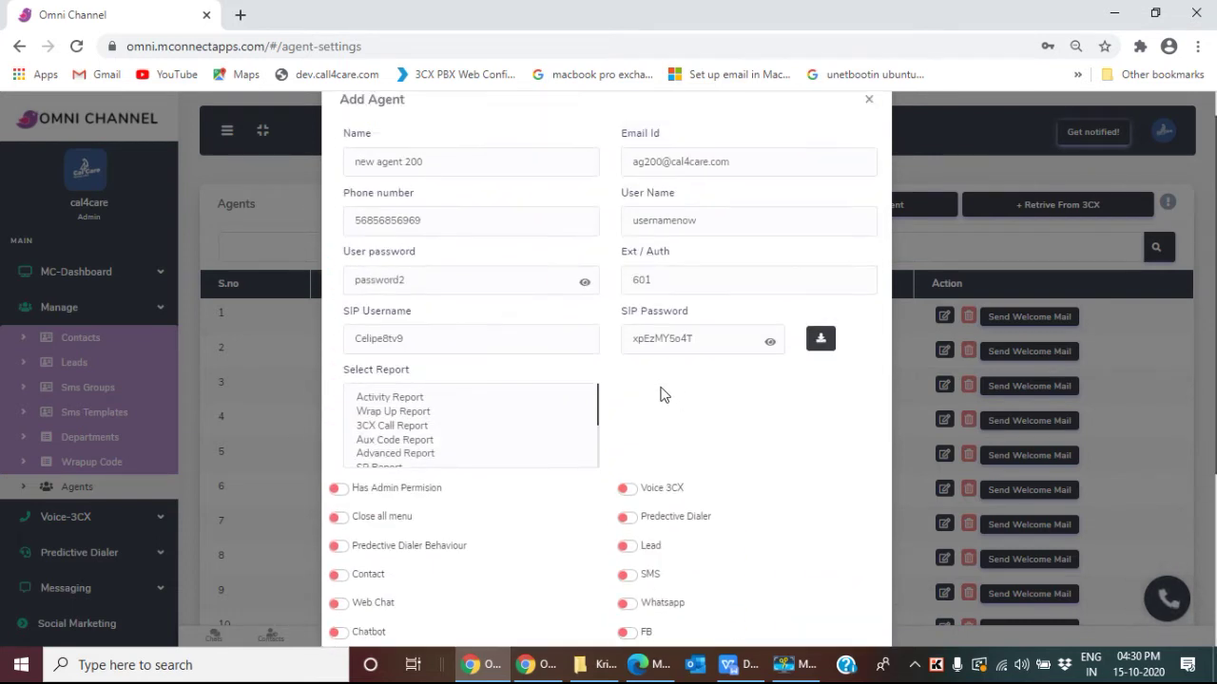
scroll(689, 376, "down", 2)
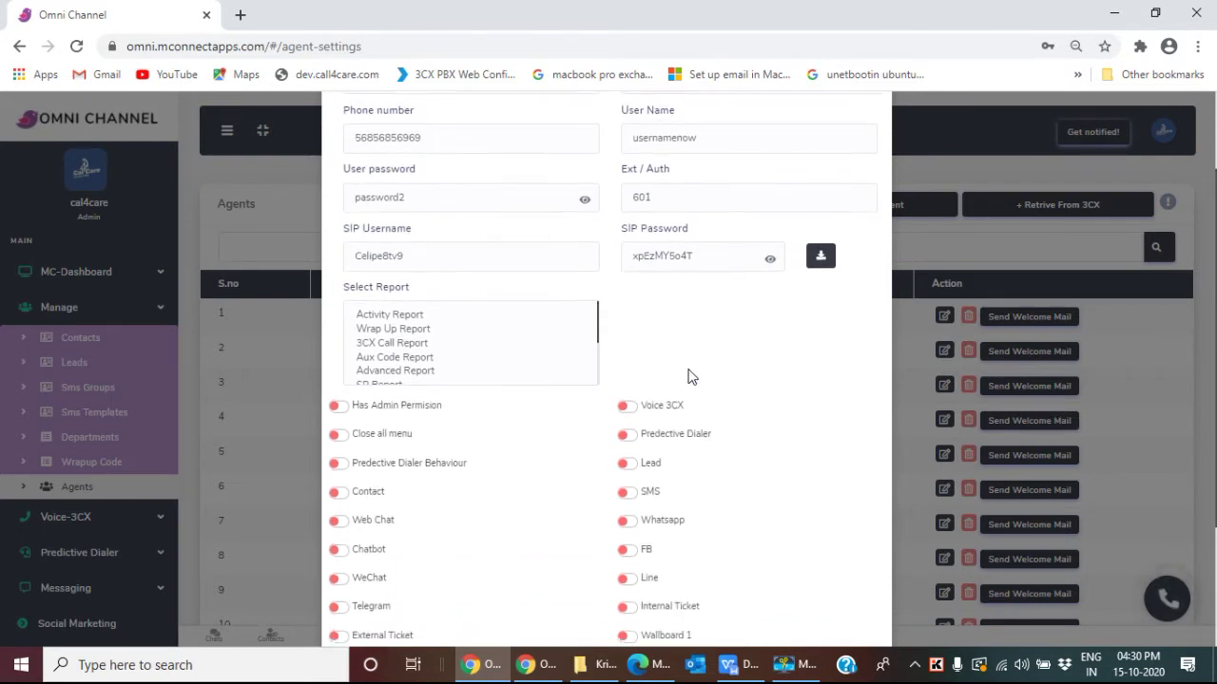
scroll(472, 228, "down", 2)
scroll(421, 239, "down", 1)
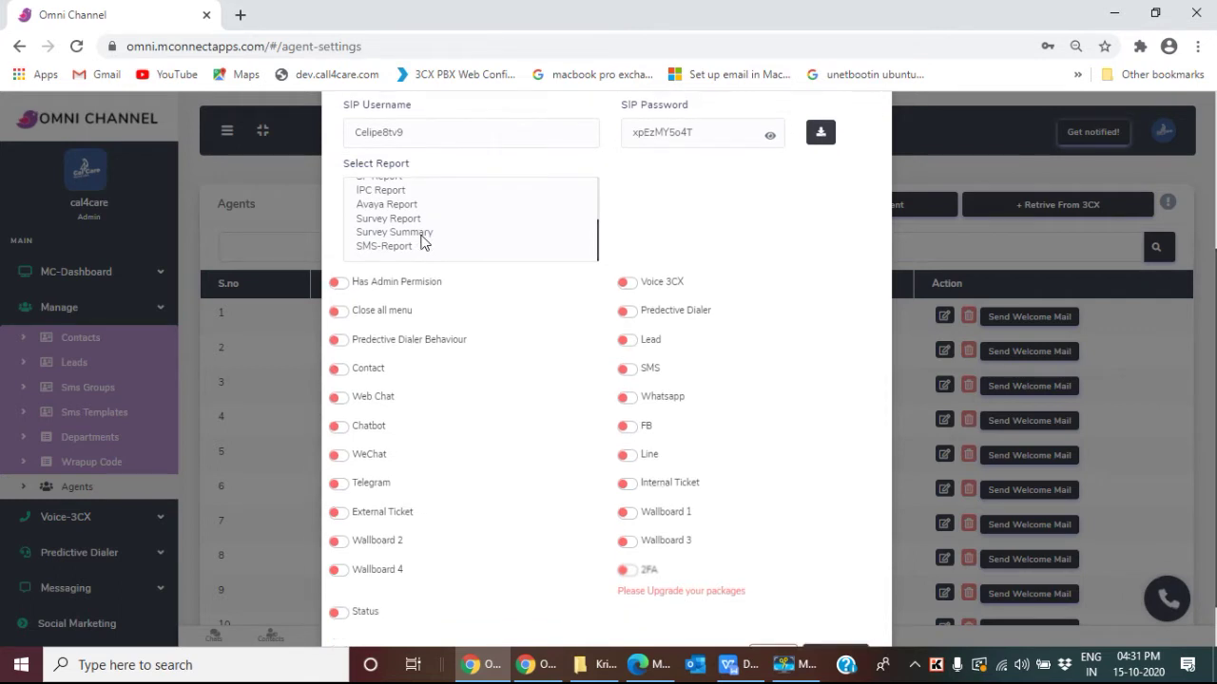
scroll(421, 239, "up", 3)
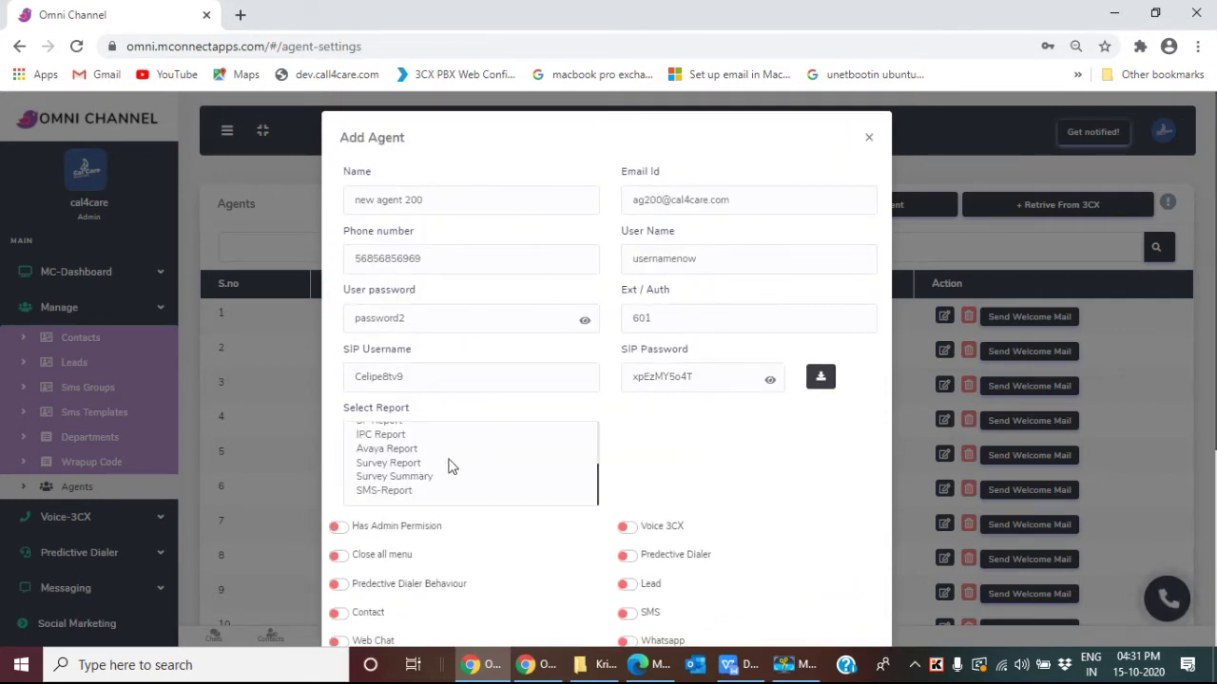
scroll(450, 465, "down", 1)
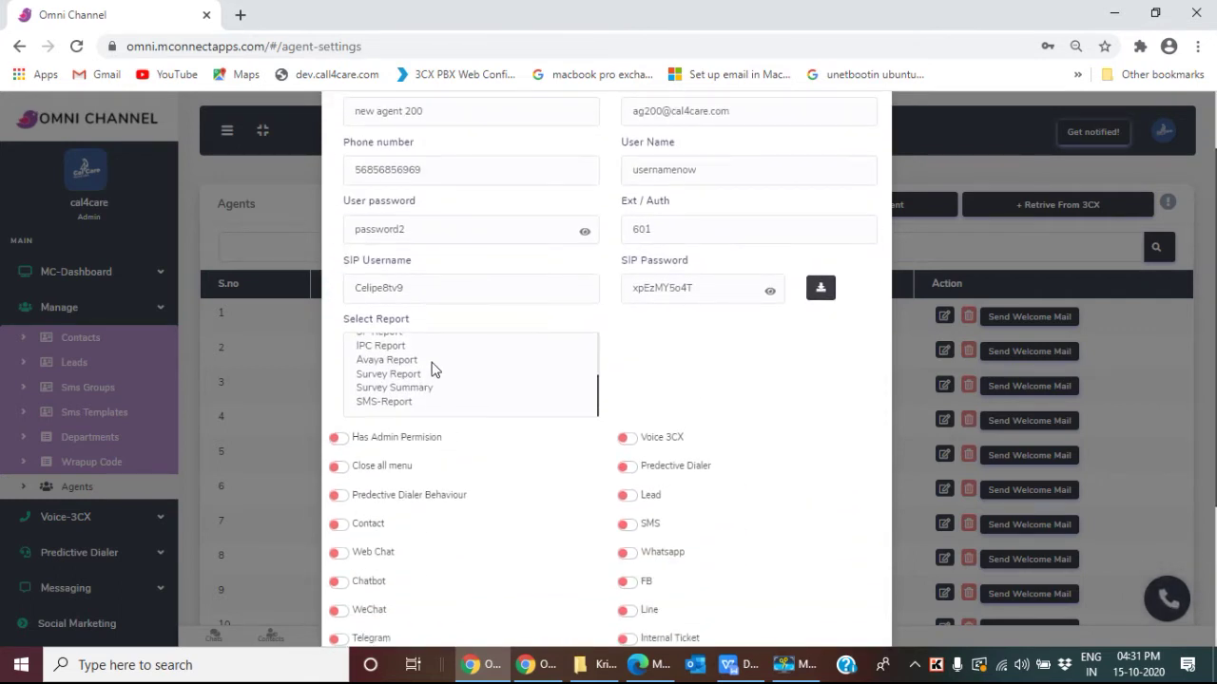
left_click(415, 364)
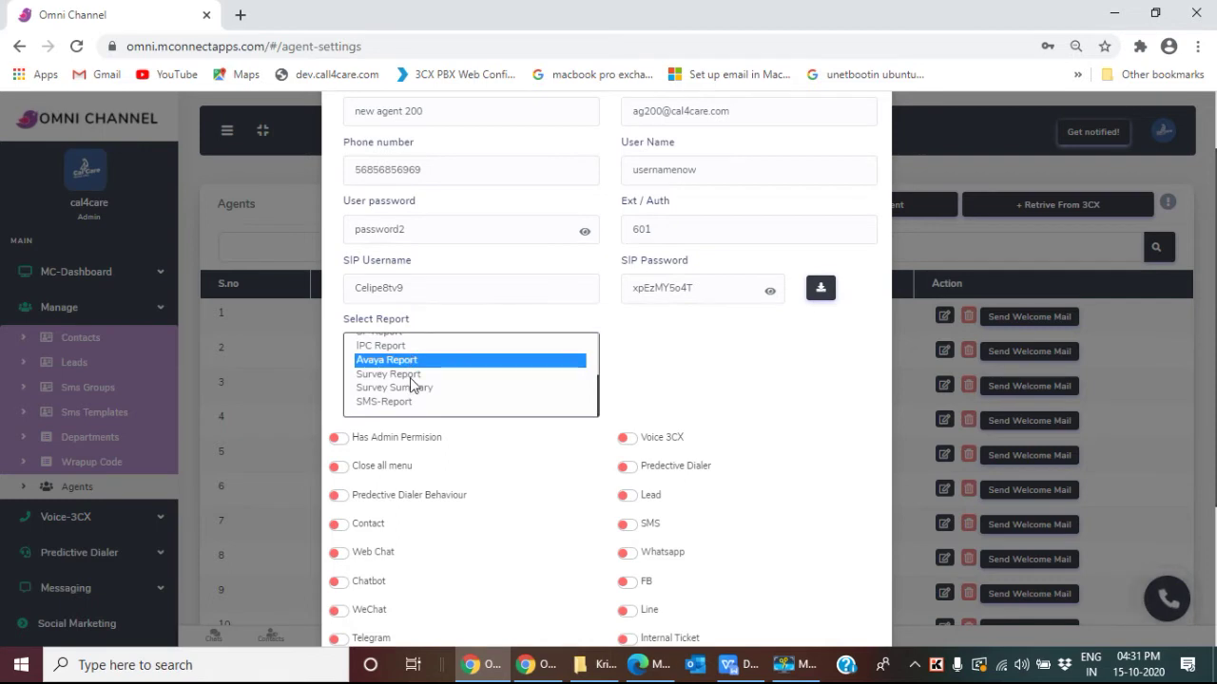
left_click(409, 378)
scroll(410, 377, "up", 3)
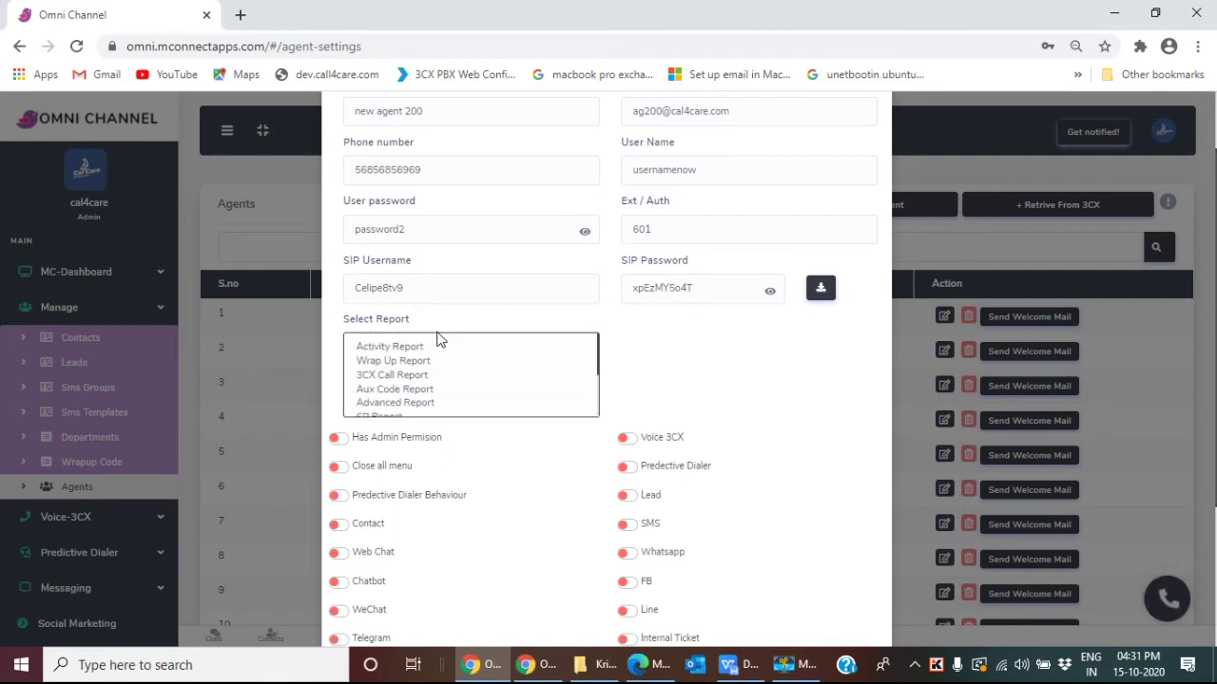
Step: Select Activity, Wrap Up and 3CX Call reports together for the agent
left_click(411, 346)
left_click(407, 364)
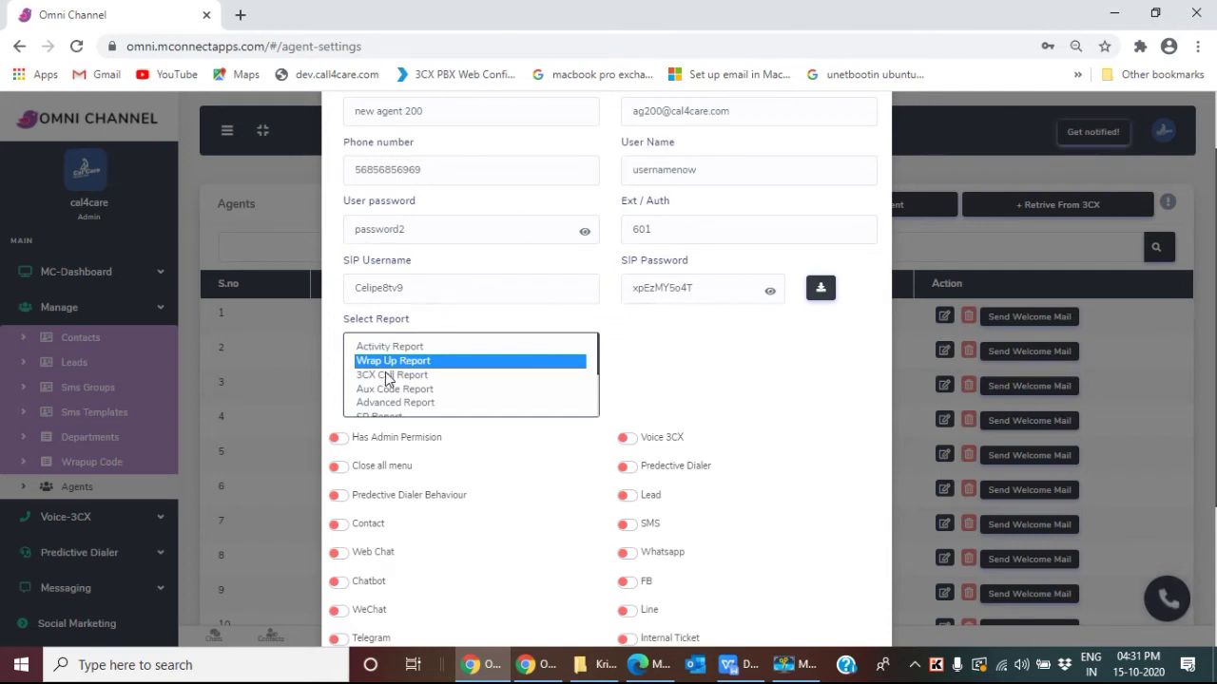
left_click_drag(402, 349, 401, 383)
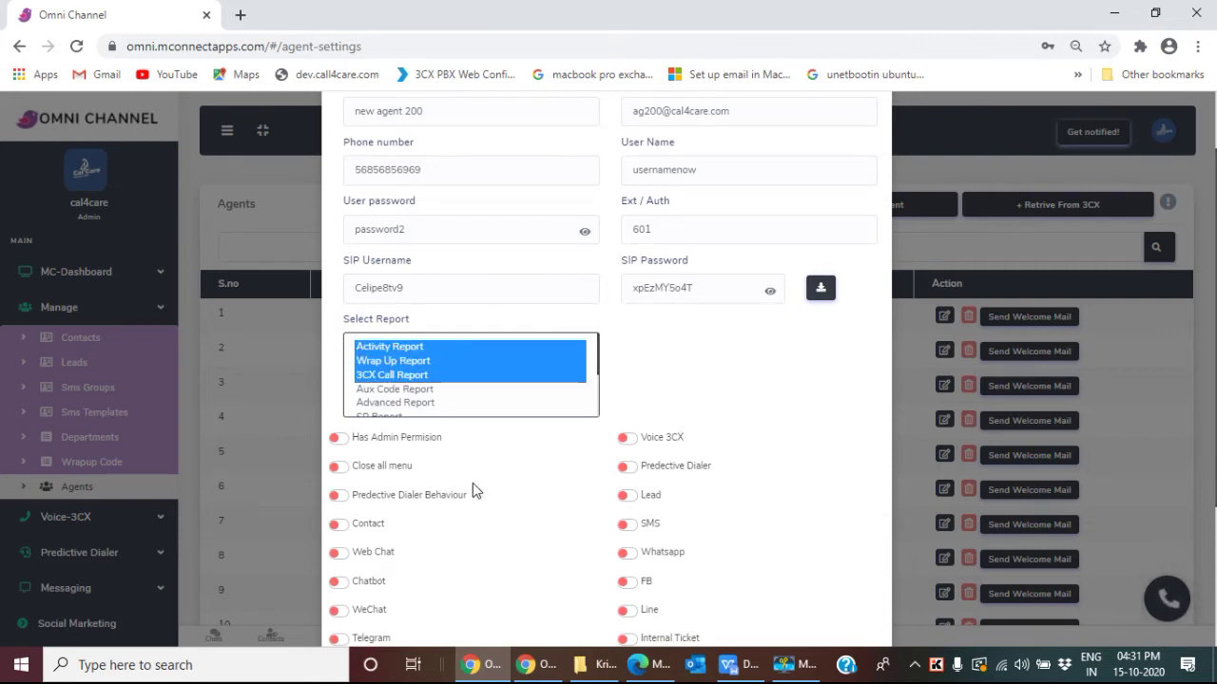
scroll(475, 489, "down", 2)
left_click(665, 152)
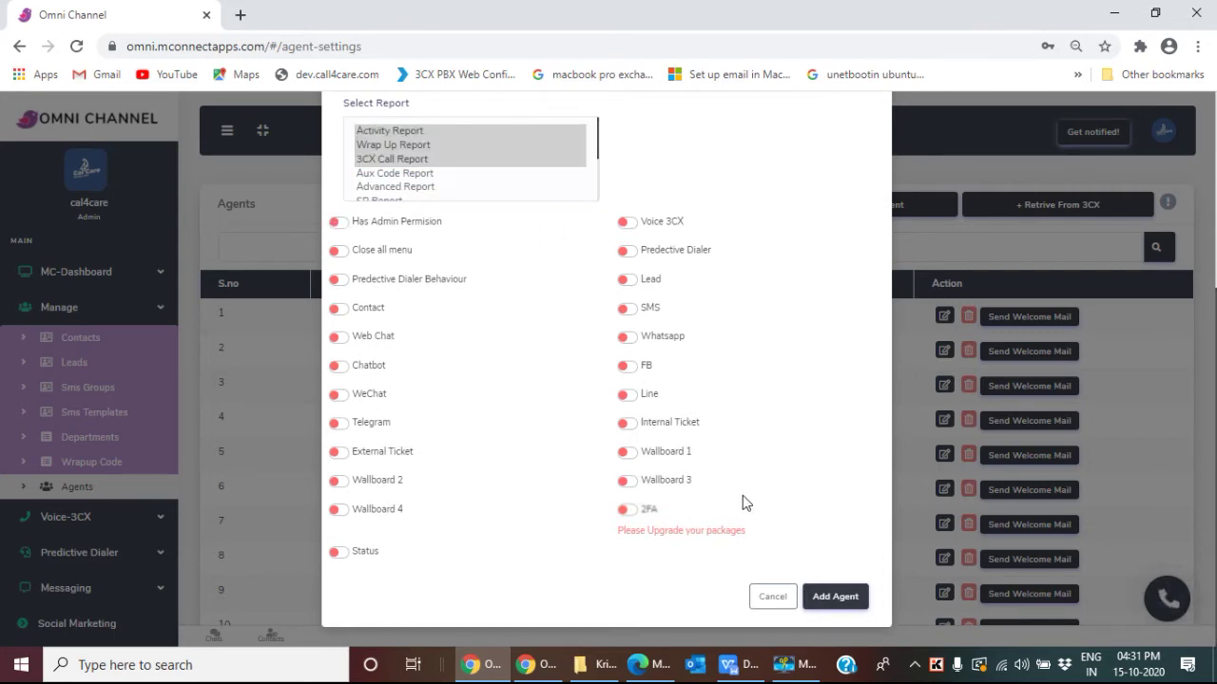
Step: Turn on Voice 3CX, FB, Web Chat, Chatbot and Lead access, leaving SMS off
left_click(628, 225)
left_click(629, 372)
left_click(628, 310)
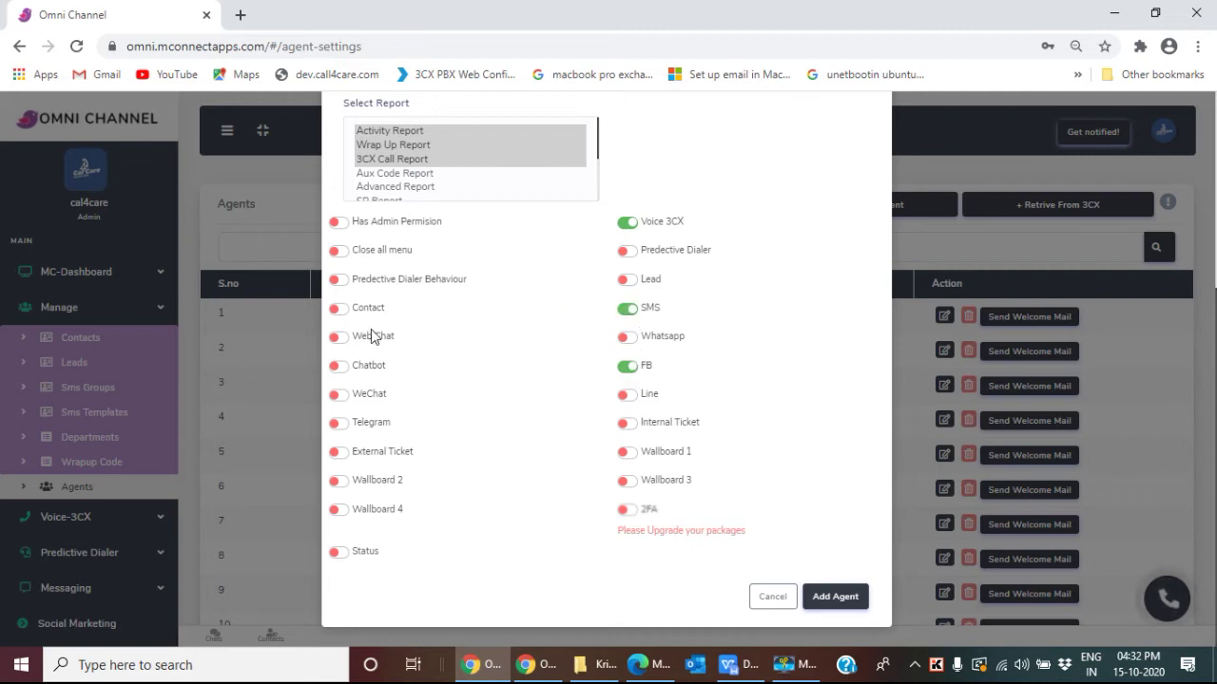
left_click(340, 339)
left_click(341, 368)
left_click(624, 281)
left_click(625, 310)
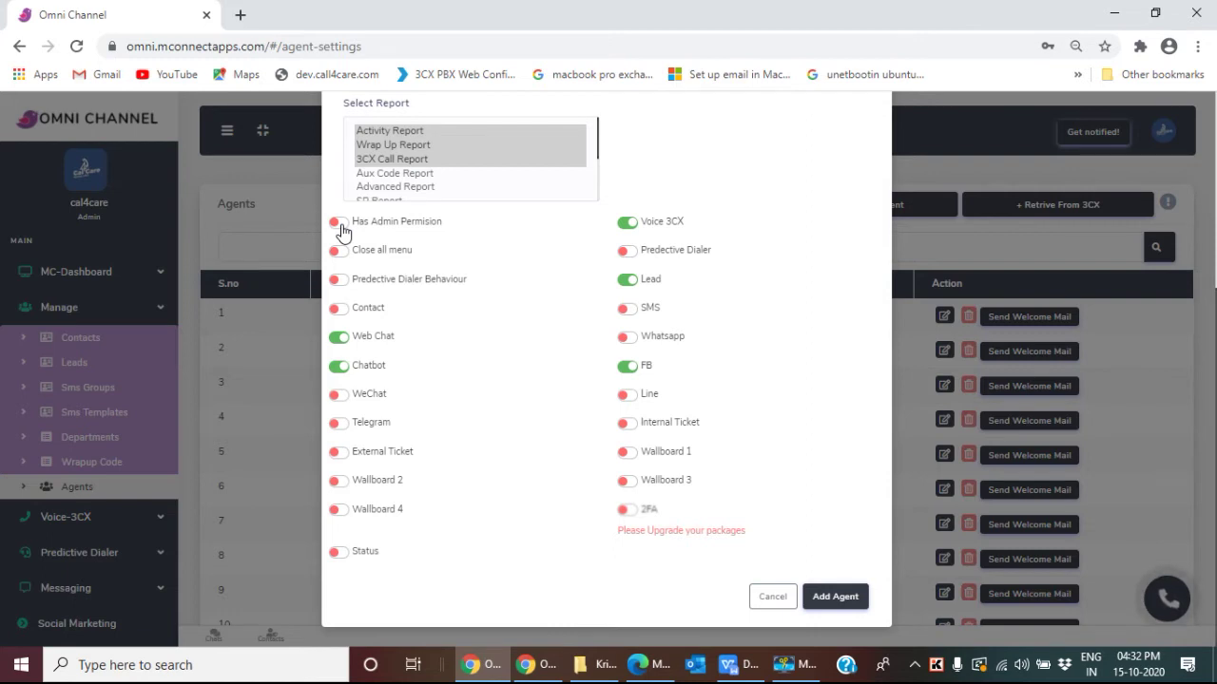
Step: Keep admin permission off and set the agent's status to active
left_click(339, 224)
left_click(337, 224)
left_click(335, 556)
Step: Save new agent 200, then reopen its details from row 1 for editing
left_click(833, 597)
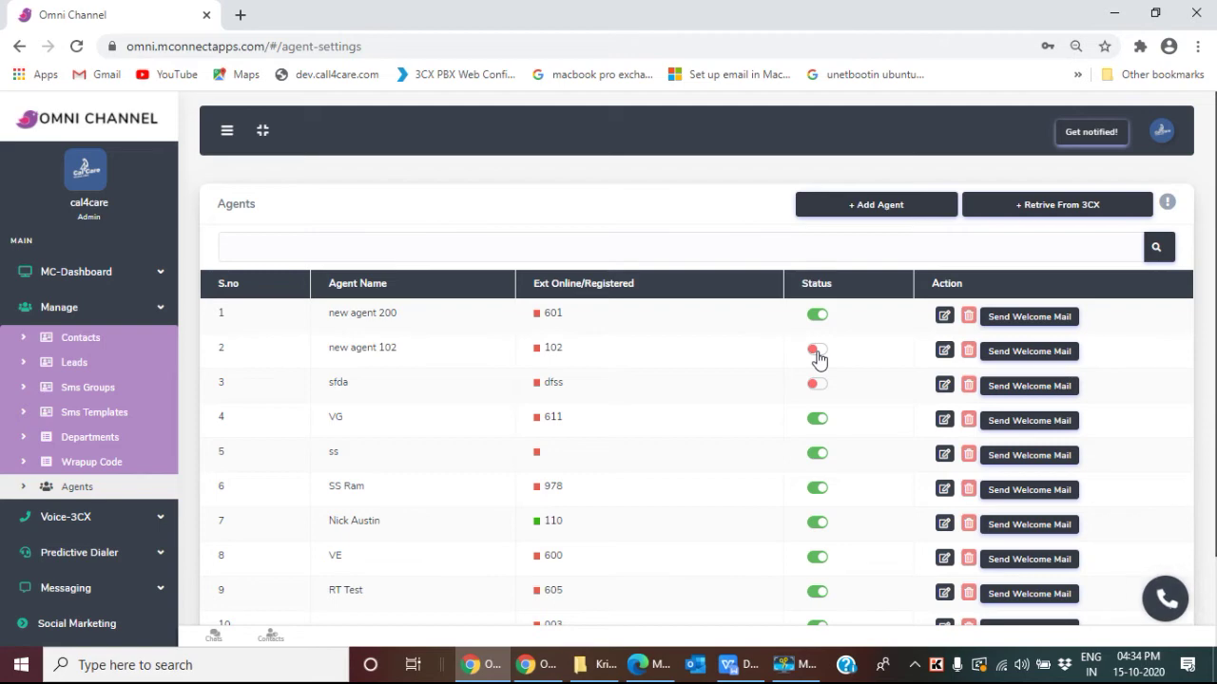
left_click(944, 315)
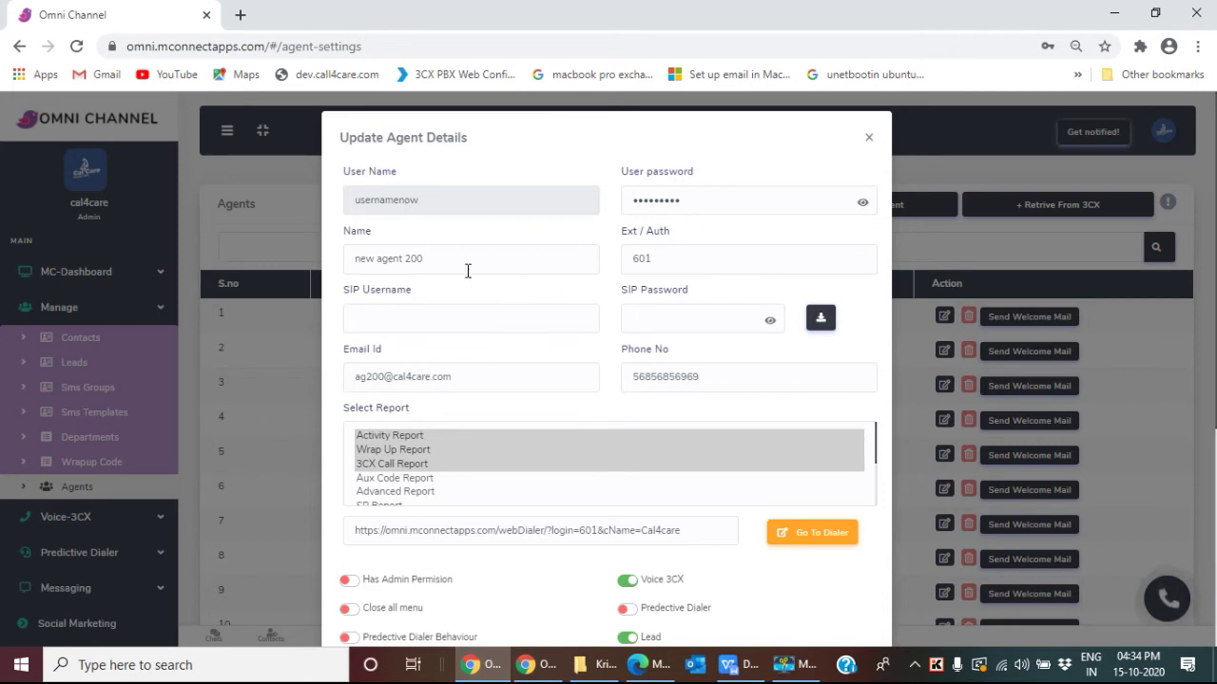
Step: Change the name from 'new agent 200' to 'new agent 300' and edit the e-mail address
left_click(412, 258)
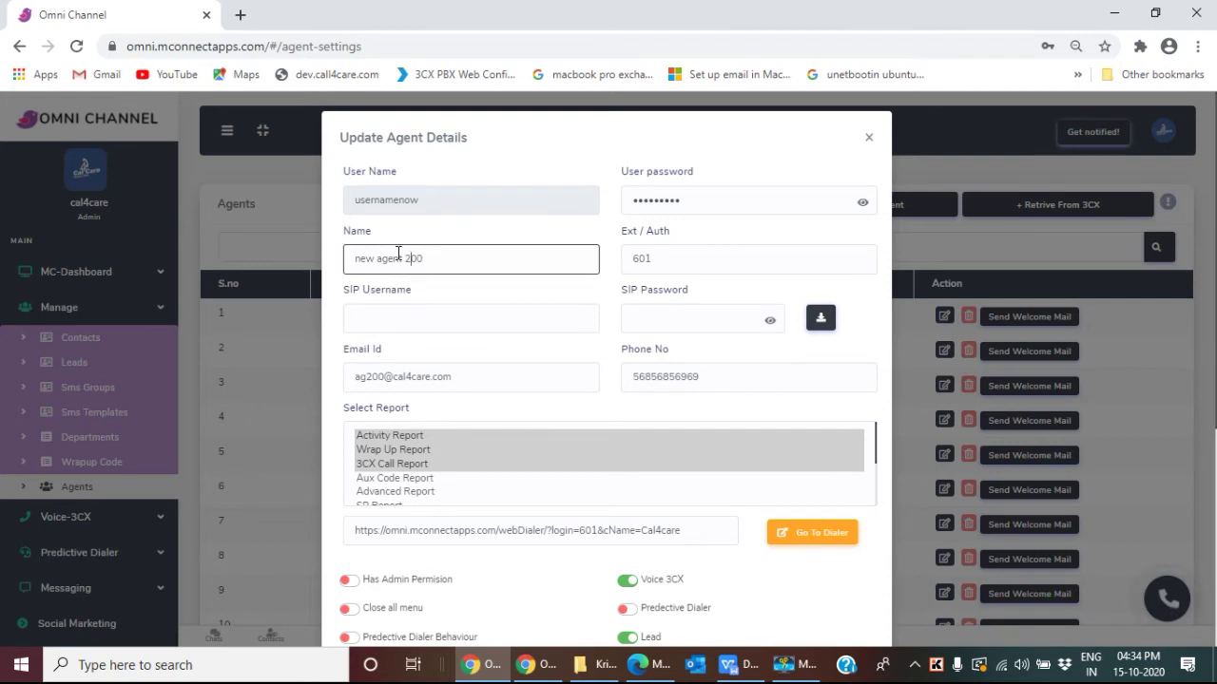
key("BackSpace")
type("3")
left_click(384, 374)
key("BackSpace")
key("BackSpace")
key("BackSpace")
key("BackSpace")
key("BackSpace")
type("vg")
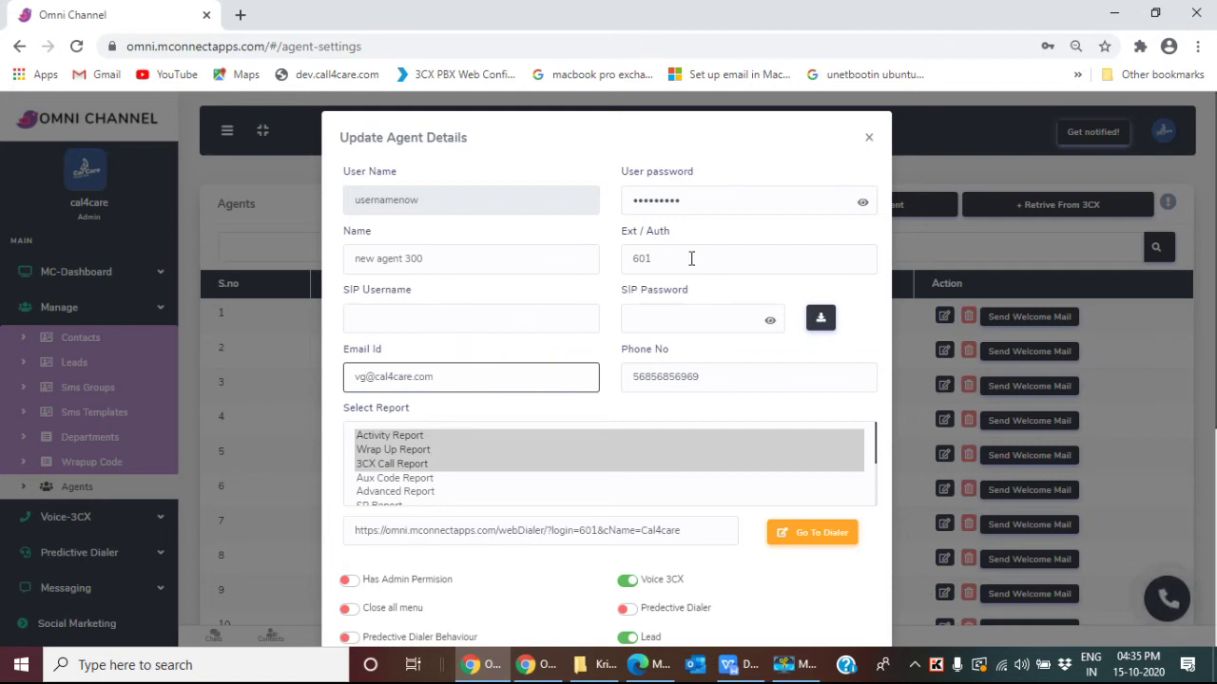
Step: Reselect the agent's reports as Wrap Up, 3CX Call and Aux Code
scroll(665, 361, "down", 1)
scroll(662, 365, "down", 2)
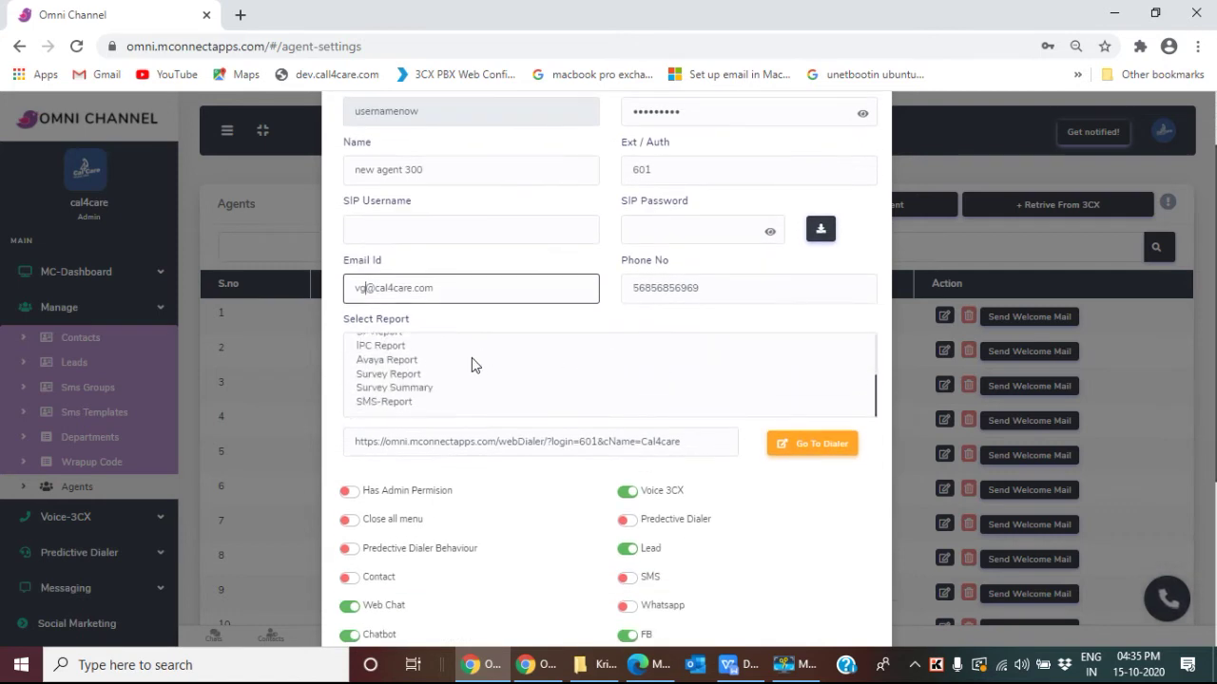
left_click(380, 402)
scroll(493, 388, "up", 3)
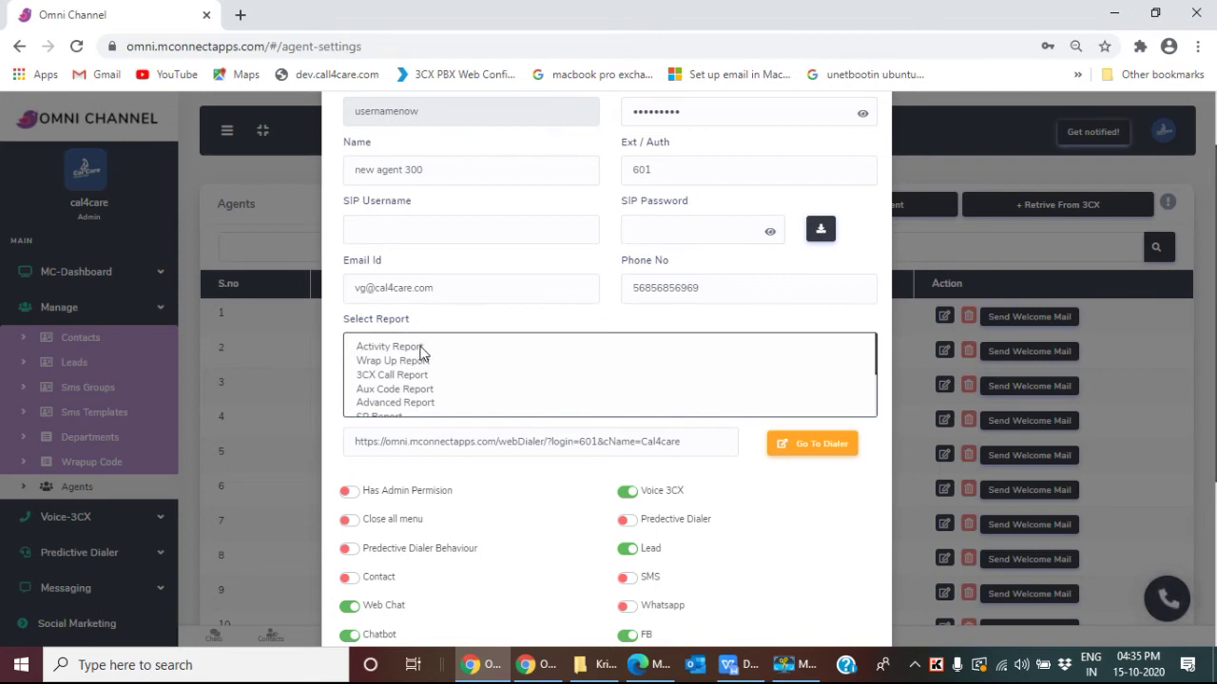
left_click(421, 349)
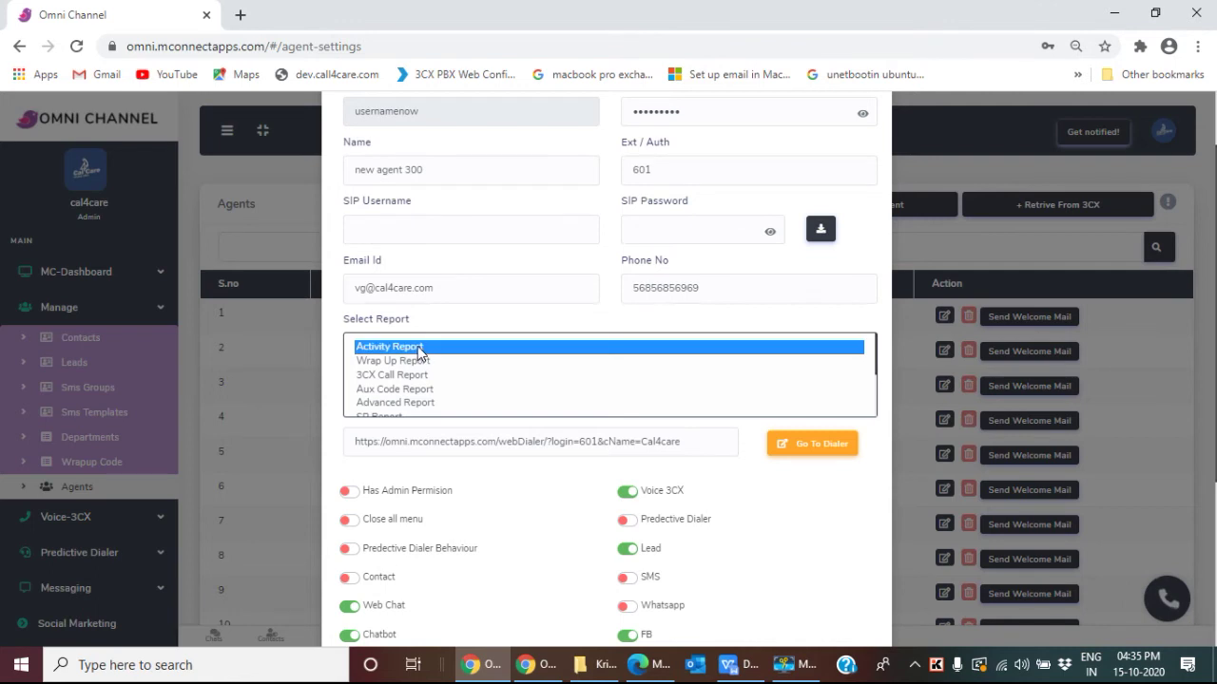
left_click(409, 361)
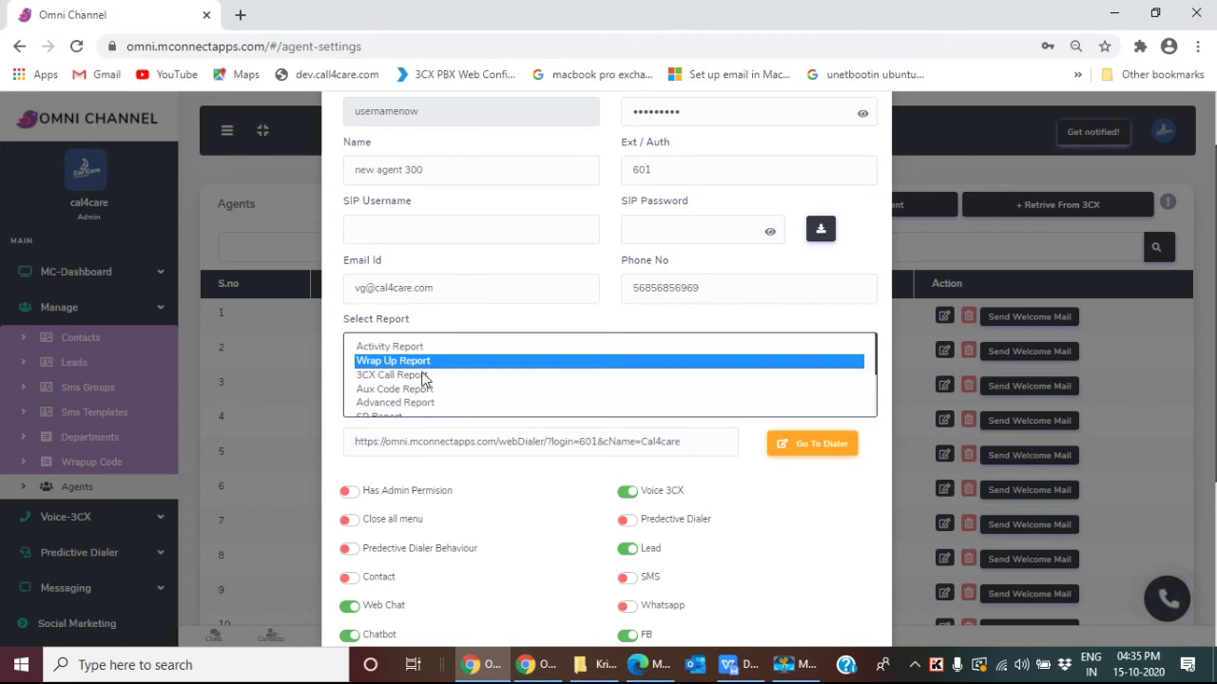
left_click_drag(433, 363, 433, 389)
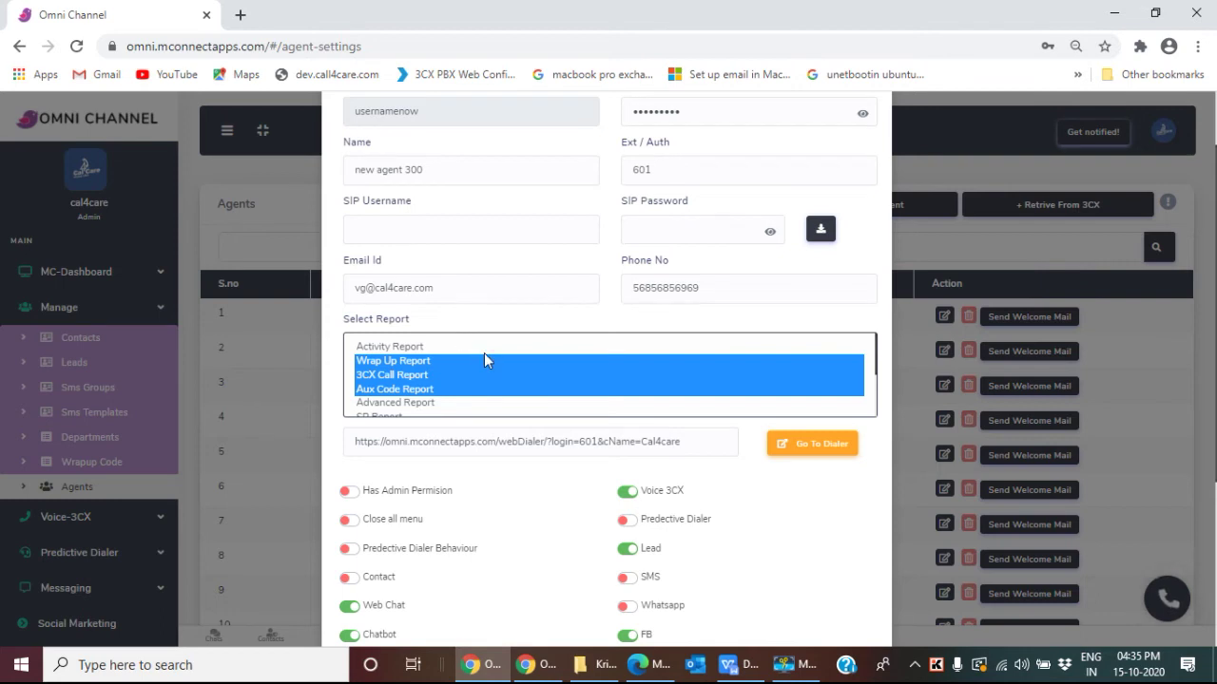
Step: Switch Voice 3CX off and Whatsapp on, then save the updated agent
scroll(484, 354, "down", 1)
scroll(644, 428, "down", 2)
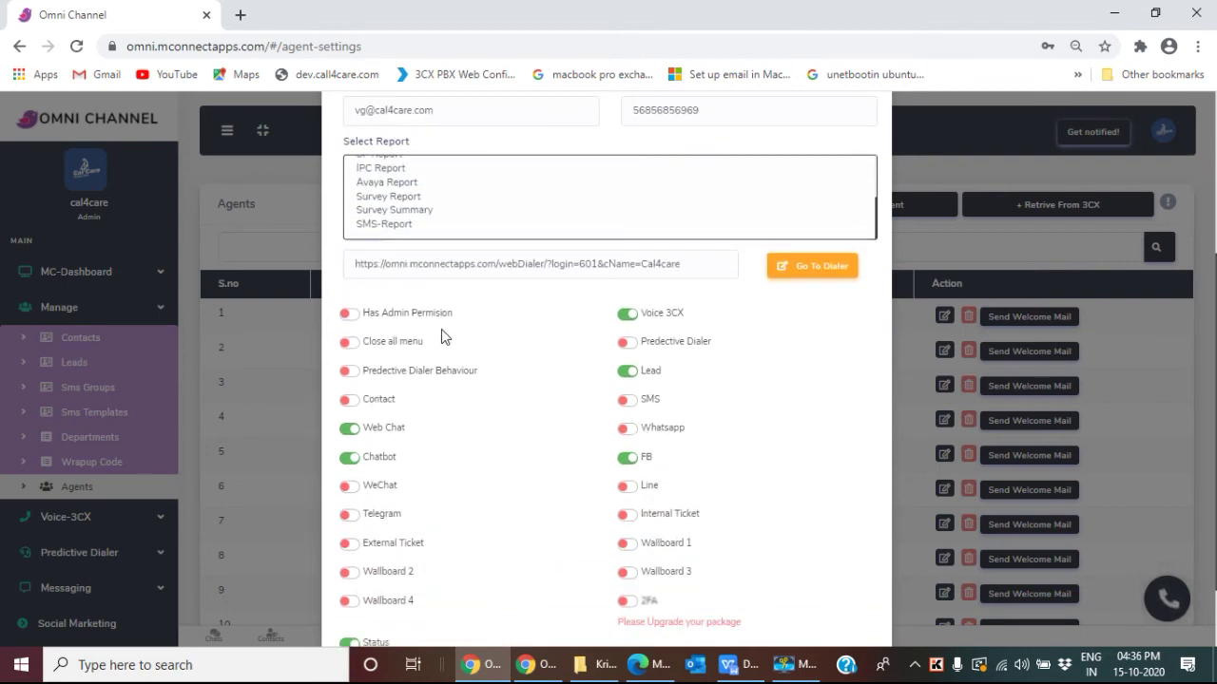
left_click(631, 314)
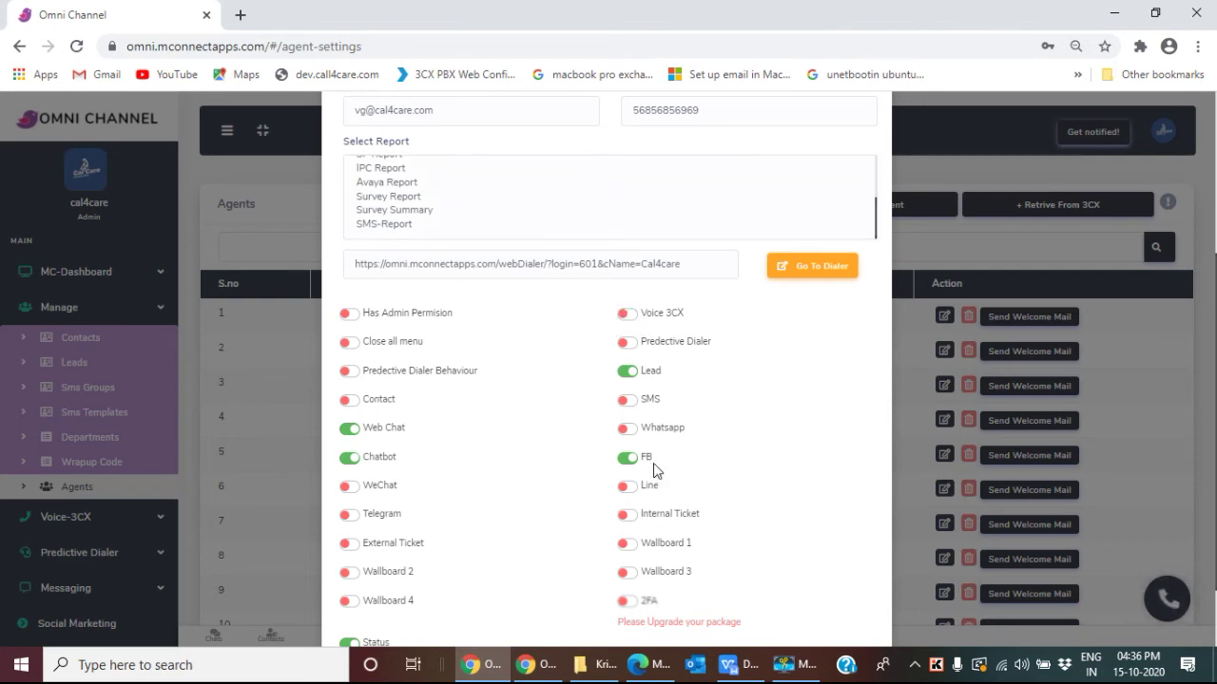
left_click(629, 430)
scroll(583, 530, "down", 1)
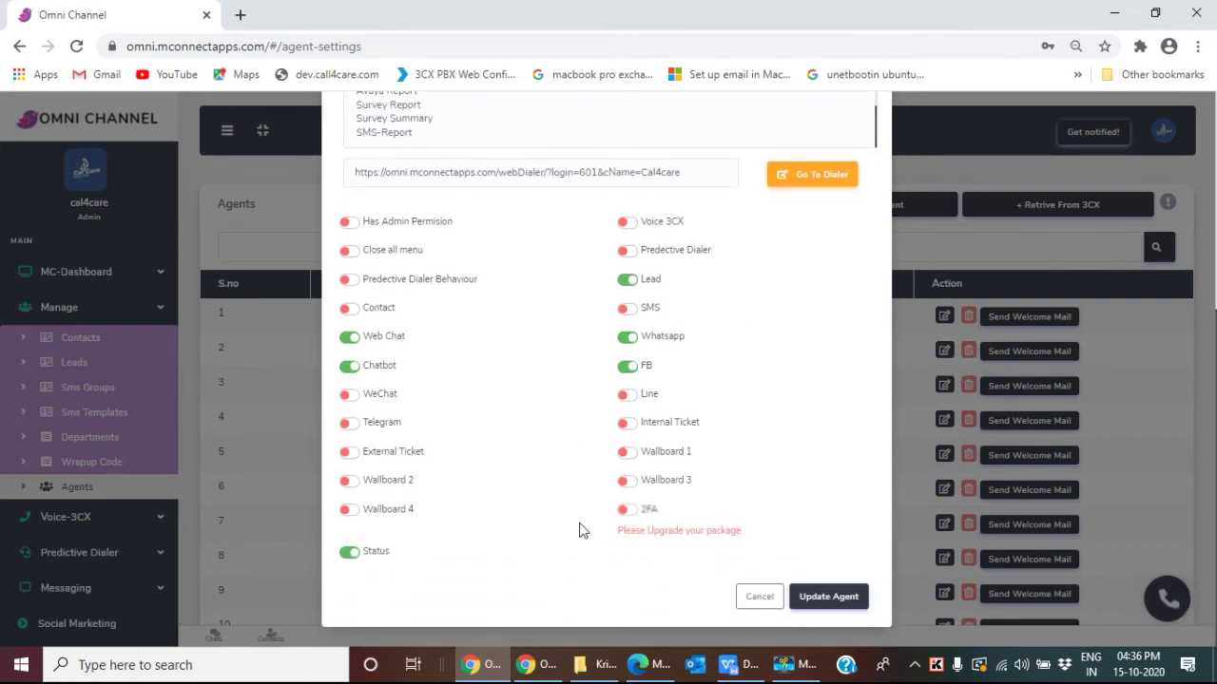
left_click(829, 599)
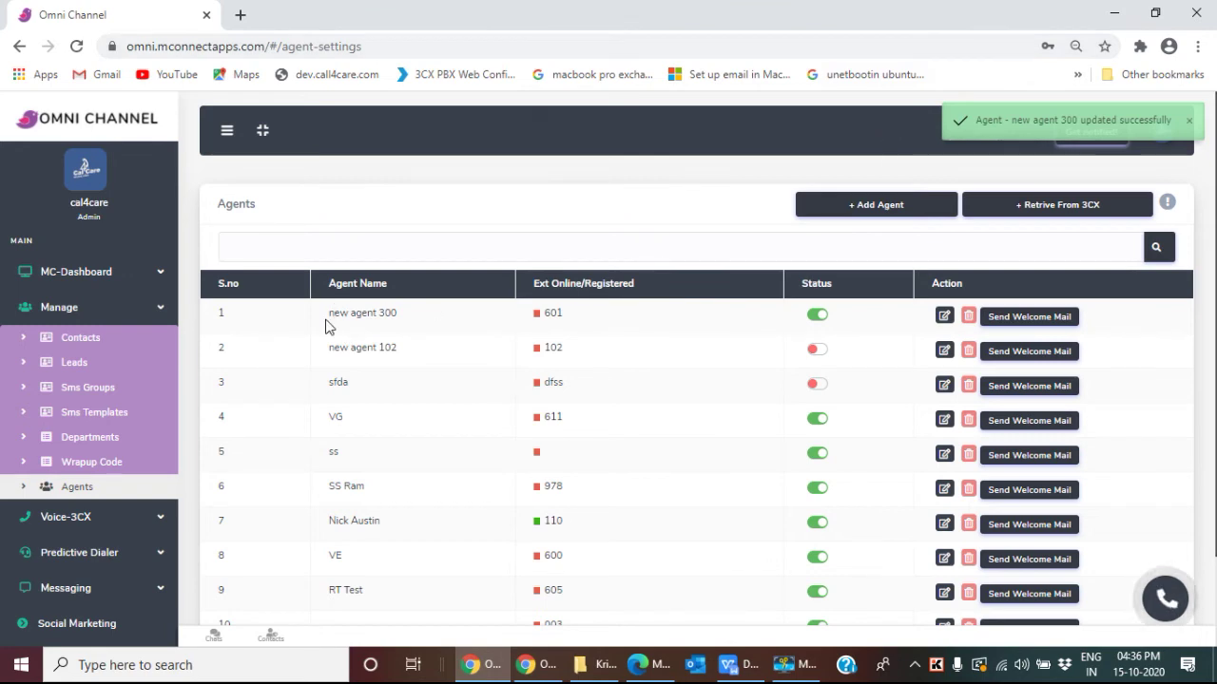
left_click_drag(326, 326, 423, 325)
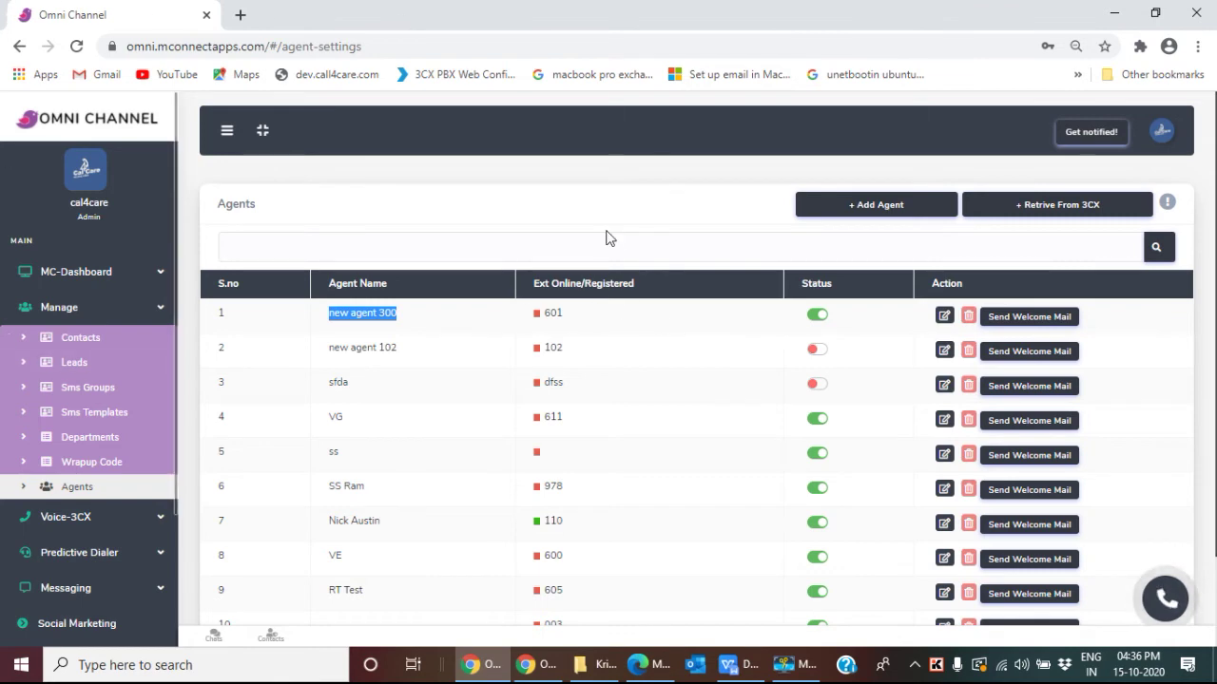
left_click(968, 316)
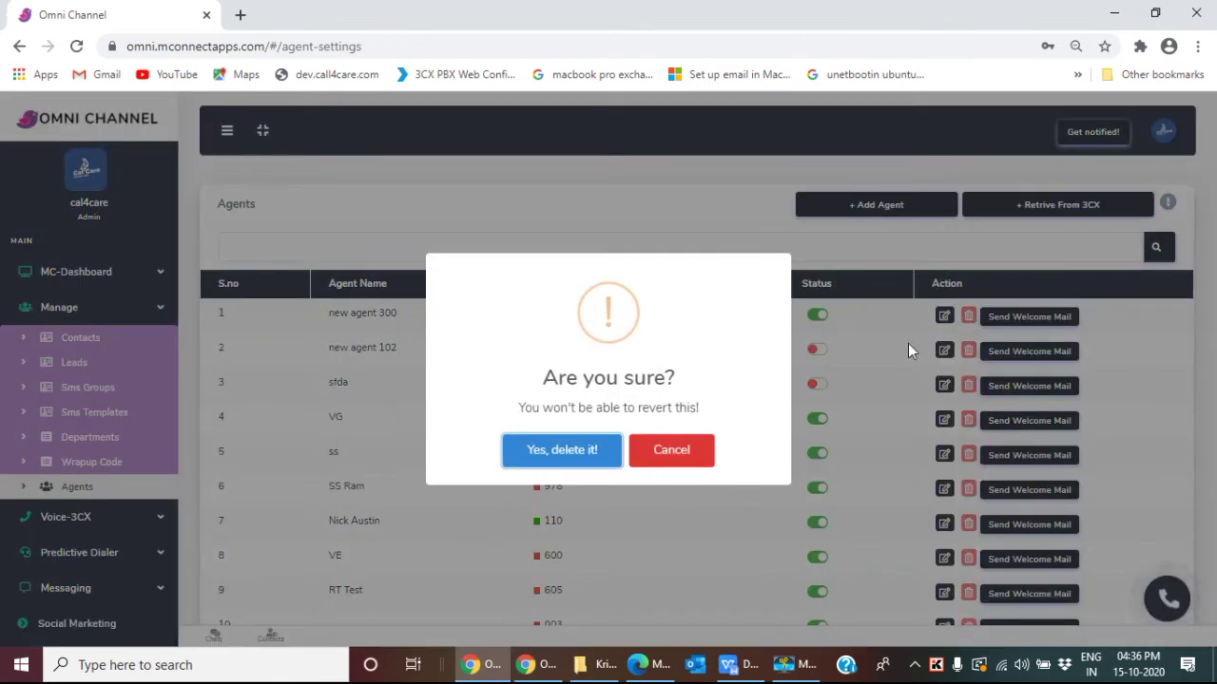
left_click_drag(547, 377, 695, 383)
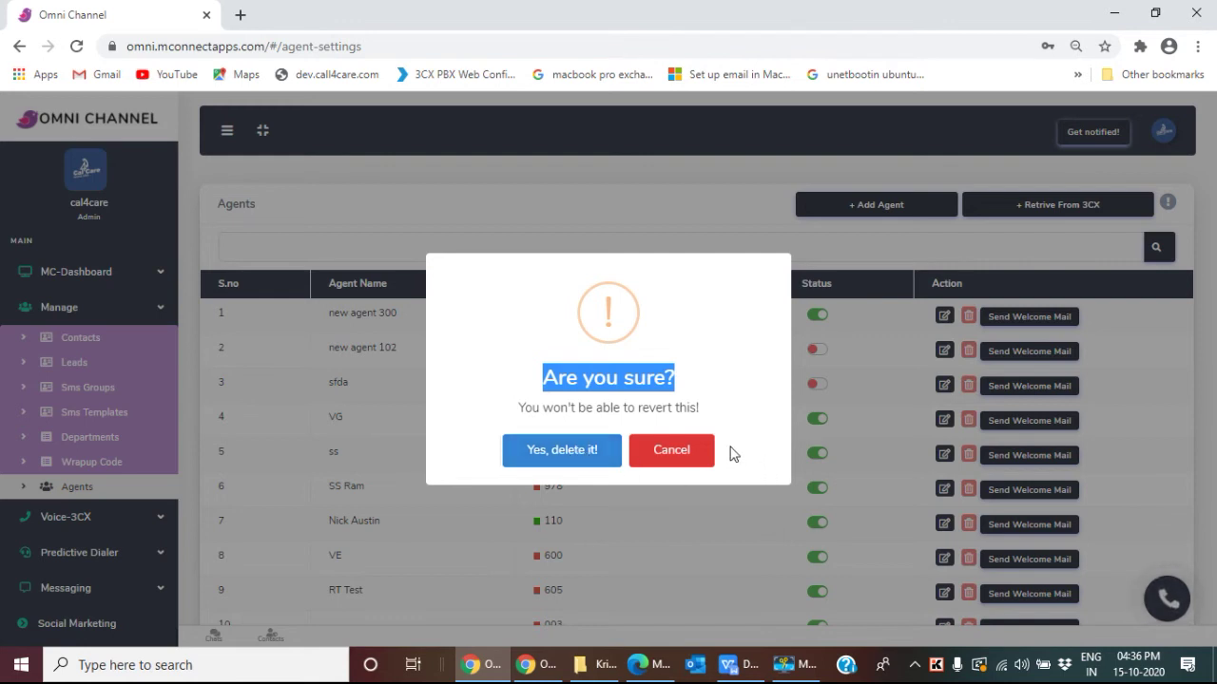
left_click(693, 460)
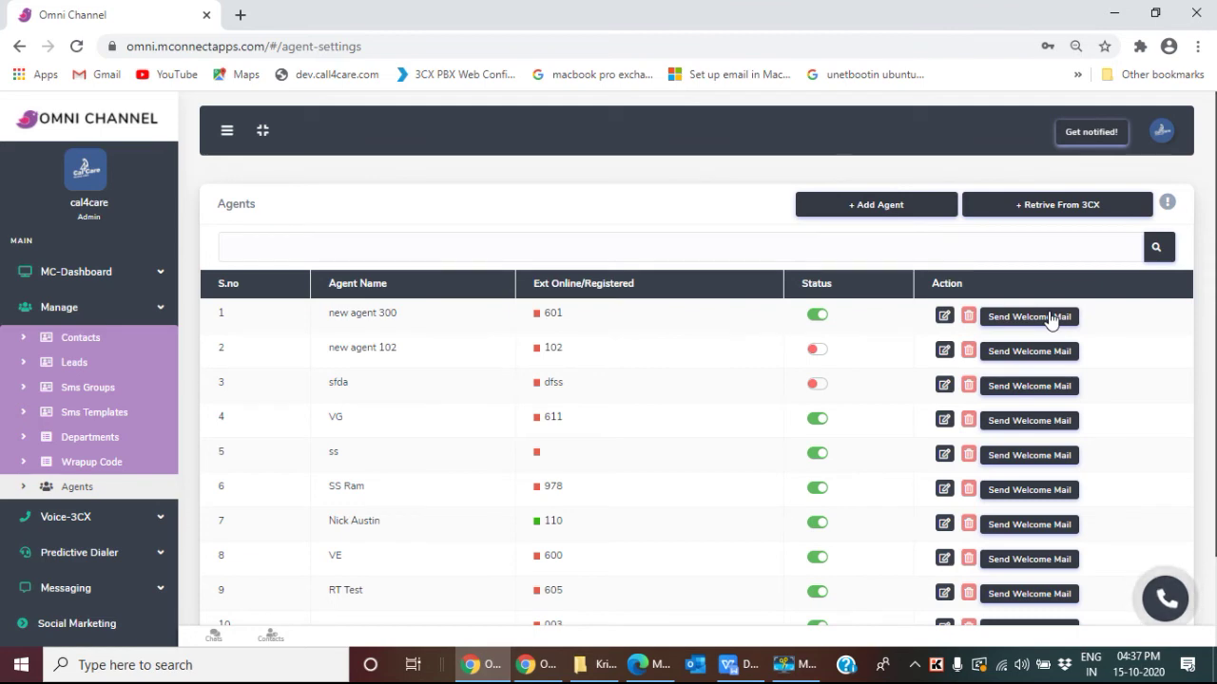
Step: Send new agent 300 its welcome email and check that it arrived in the Outlook inbox
left_click(1059, 319)
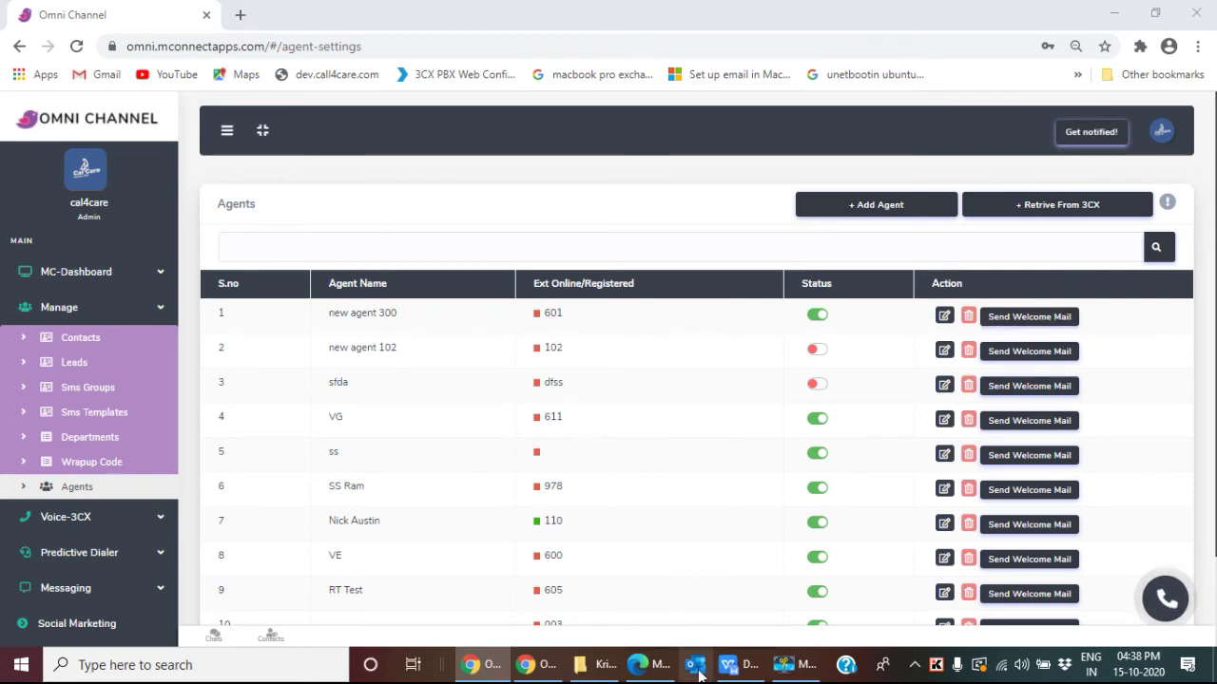
left_click(699, 672)
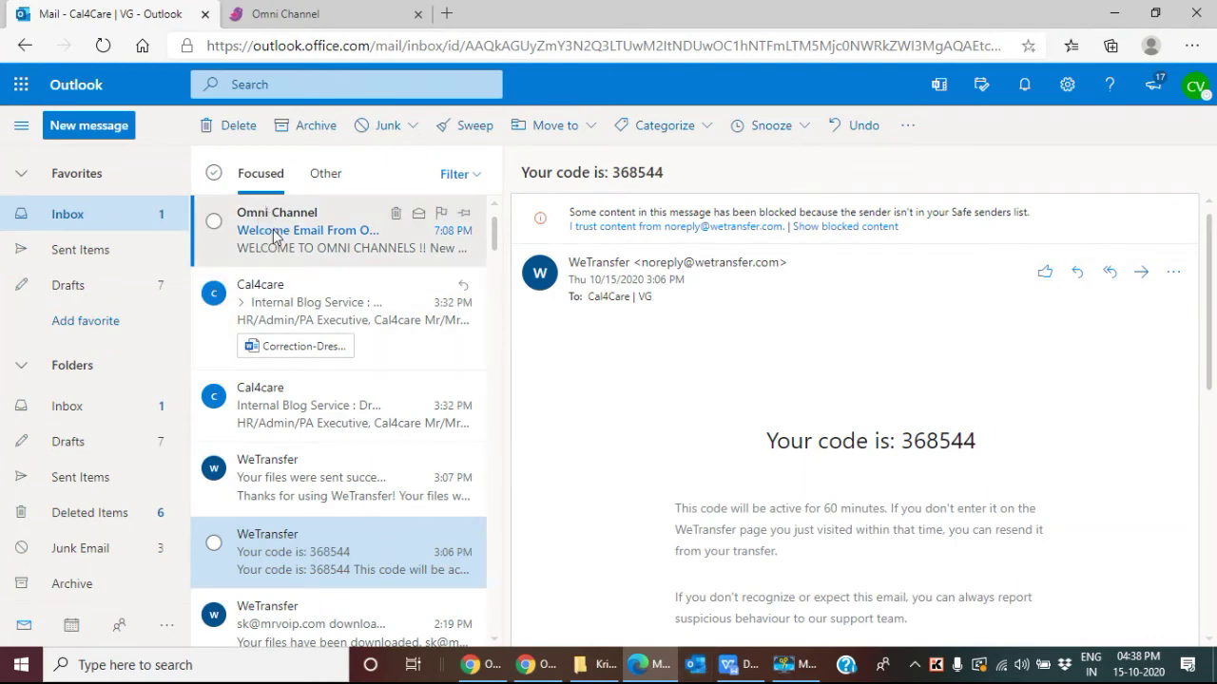
Step: Read the login credentials in the 'Welcome Email From Omni Channel' message, then return to Omni Channel's Agents page
left_click(276, 235)
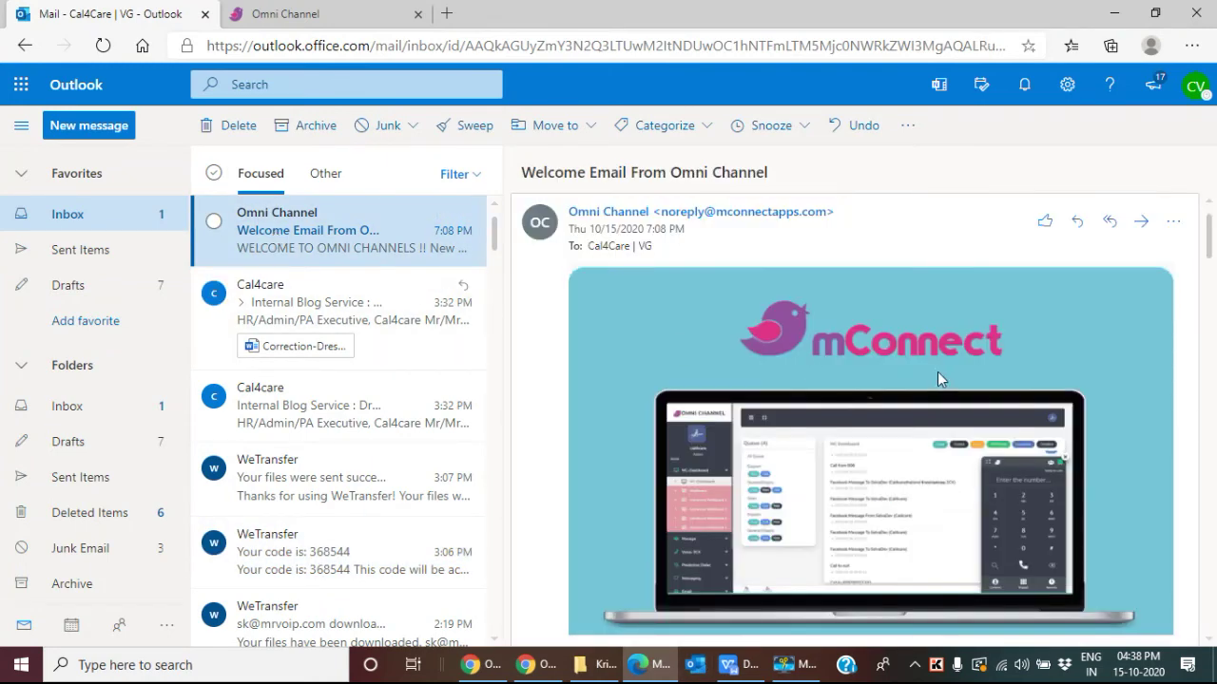
scroll(903, 282, "down", 3)
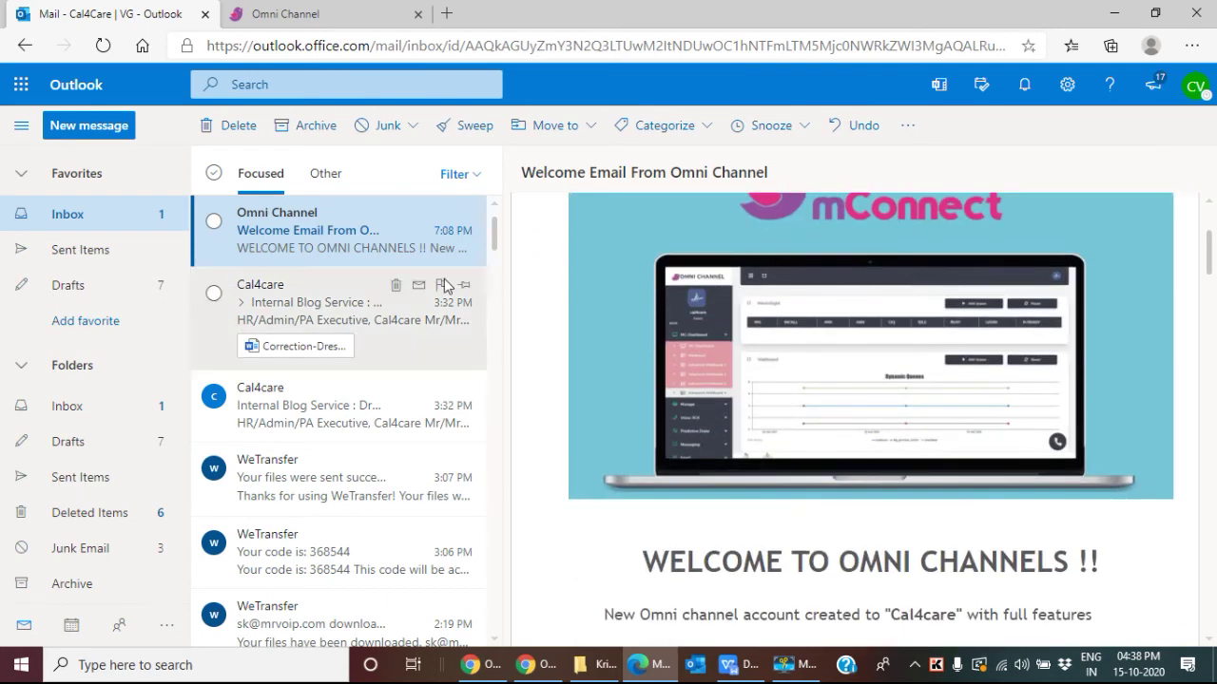
scroll(635, 372, "down", 5)
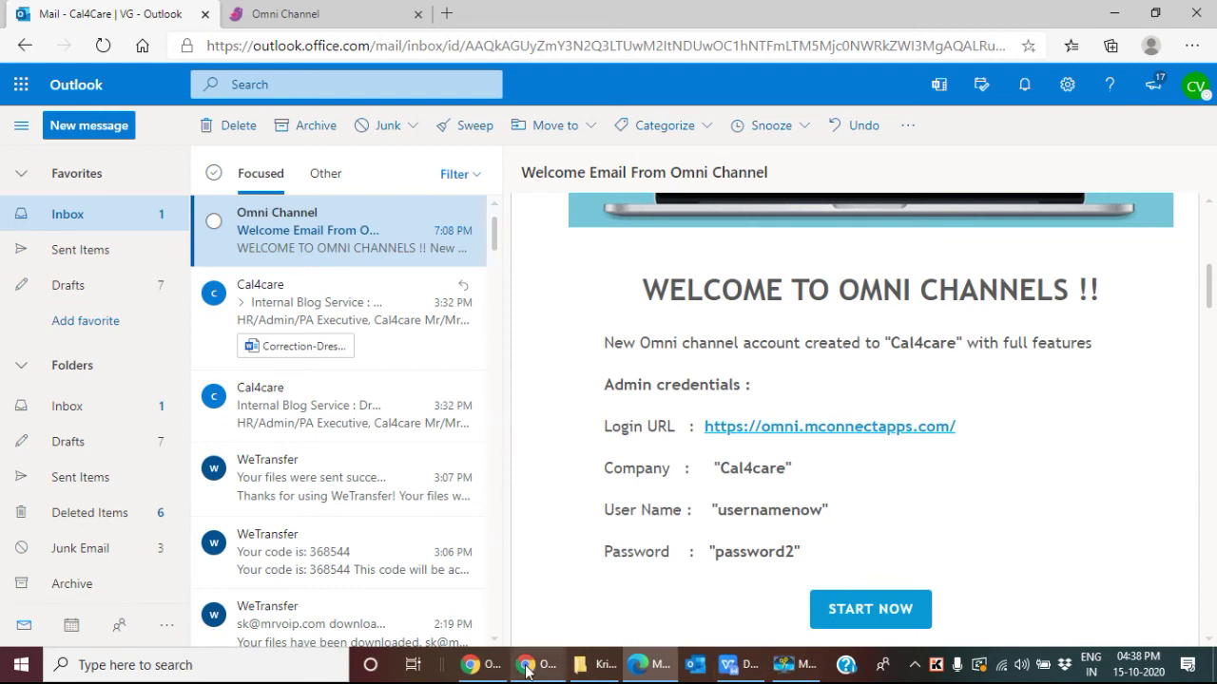
left_click(457, 667)
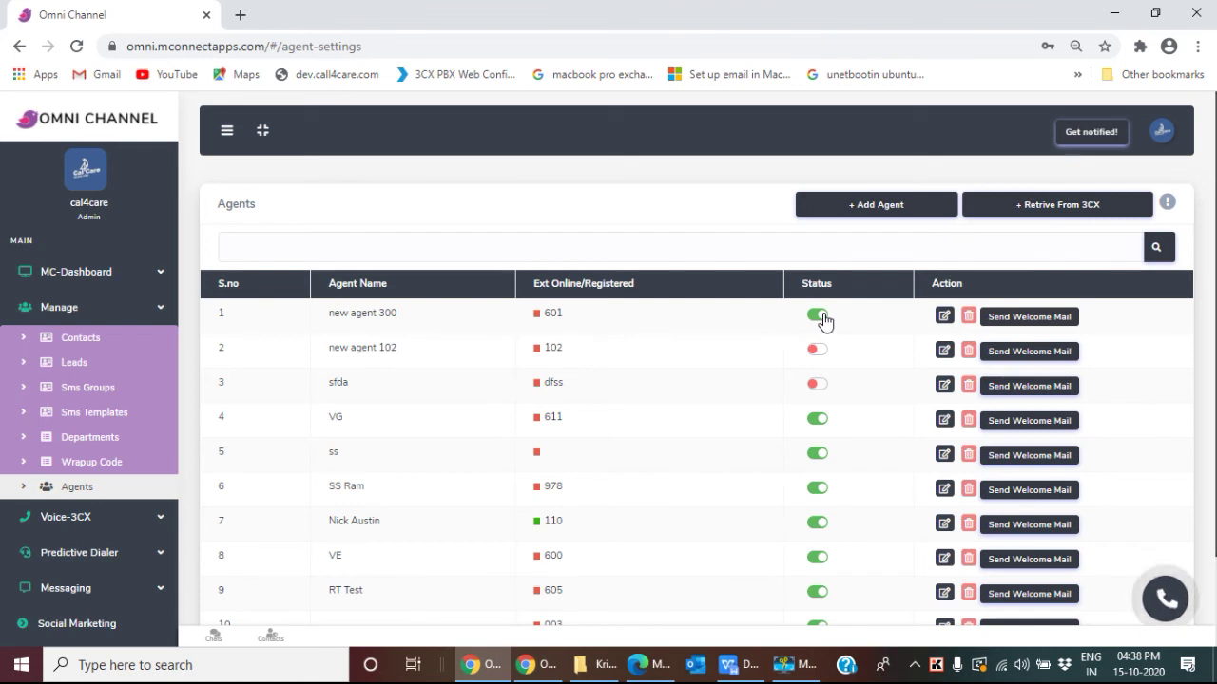
Step: Switch off the Status toggle for new agent 300 in the Agents list
scroll(823, 320, "down", 1)
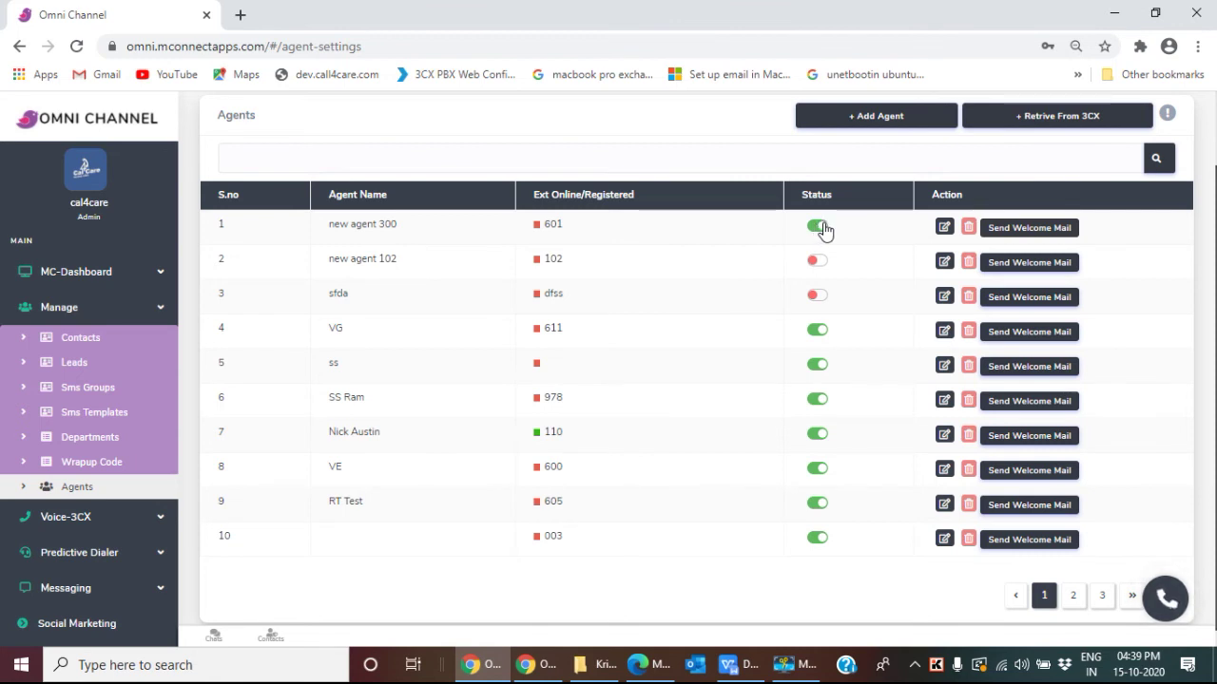
left_click(823, 228)
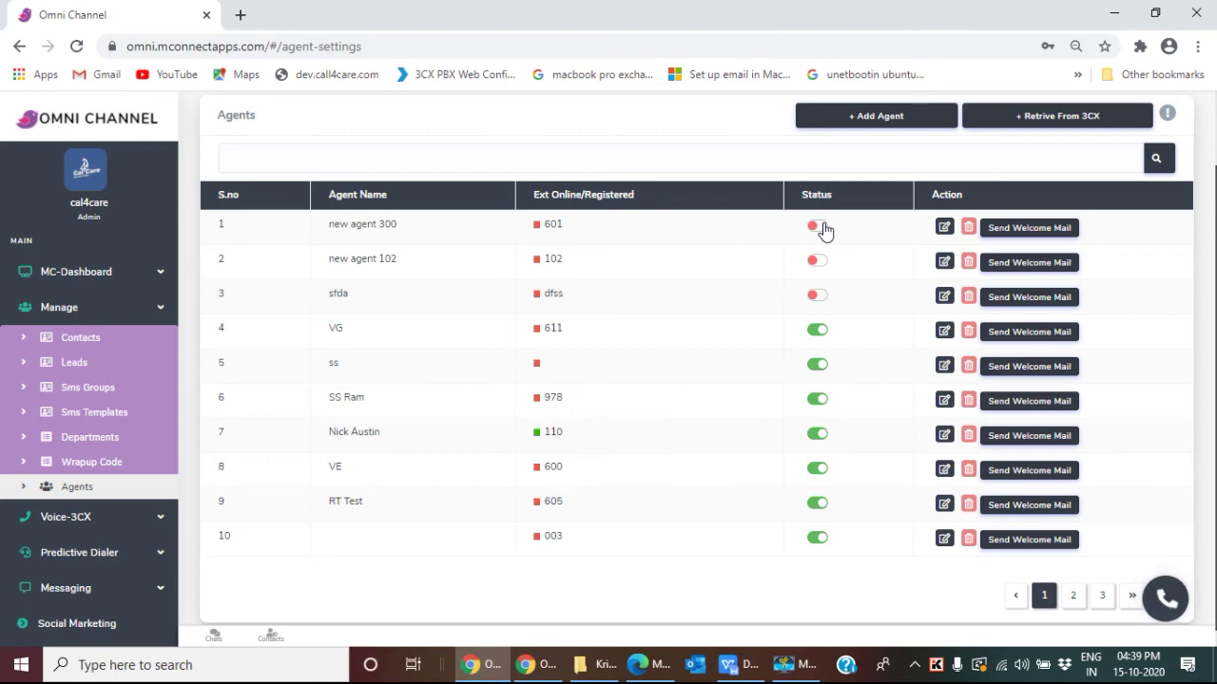
Step: Reveal new agent 300's password in its edit details and copy its user name for the incognito login page
left_click(944, 228)
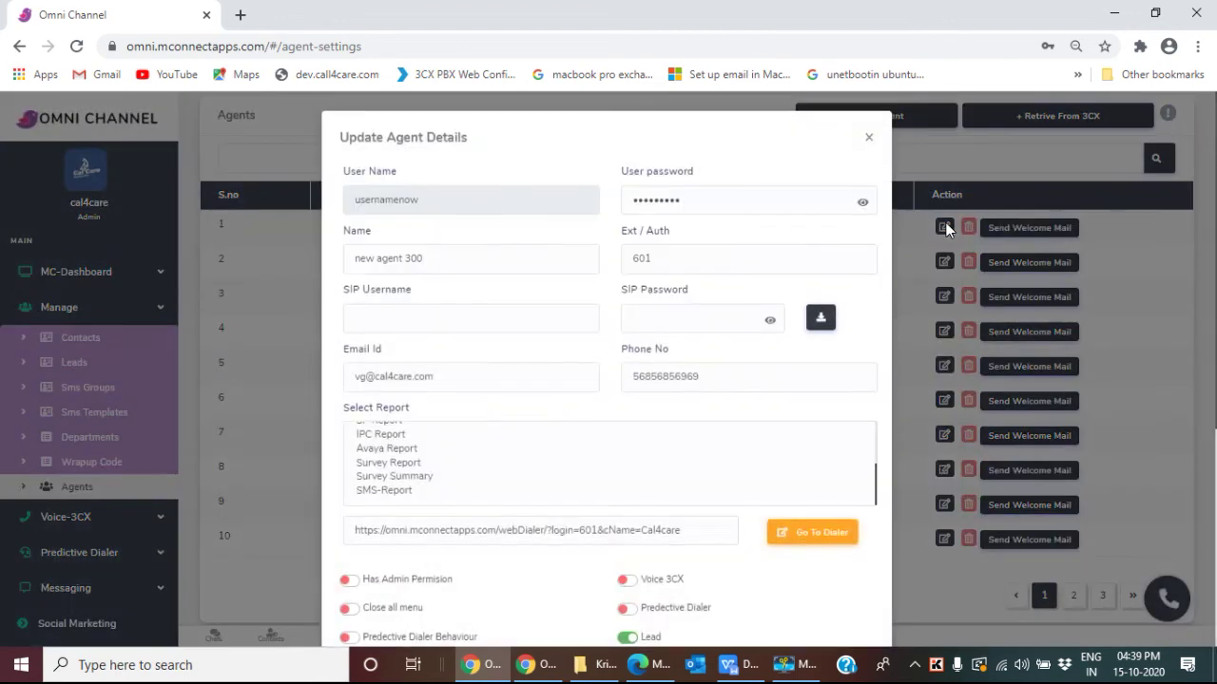
left_click(862, 204)
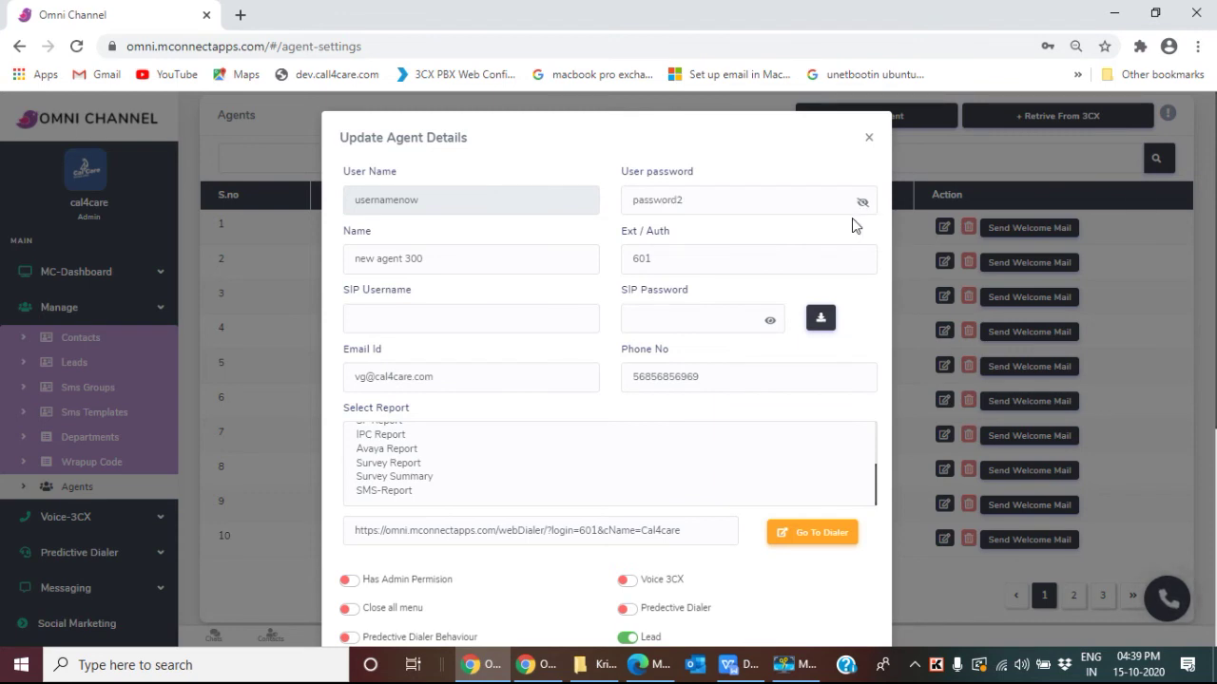
left_click_drag(469, 202, 349, 199)
key("ctrl+c")
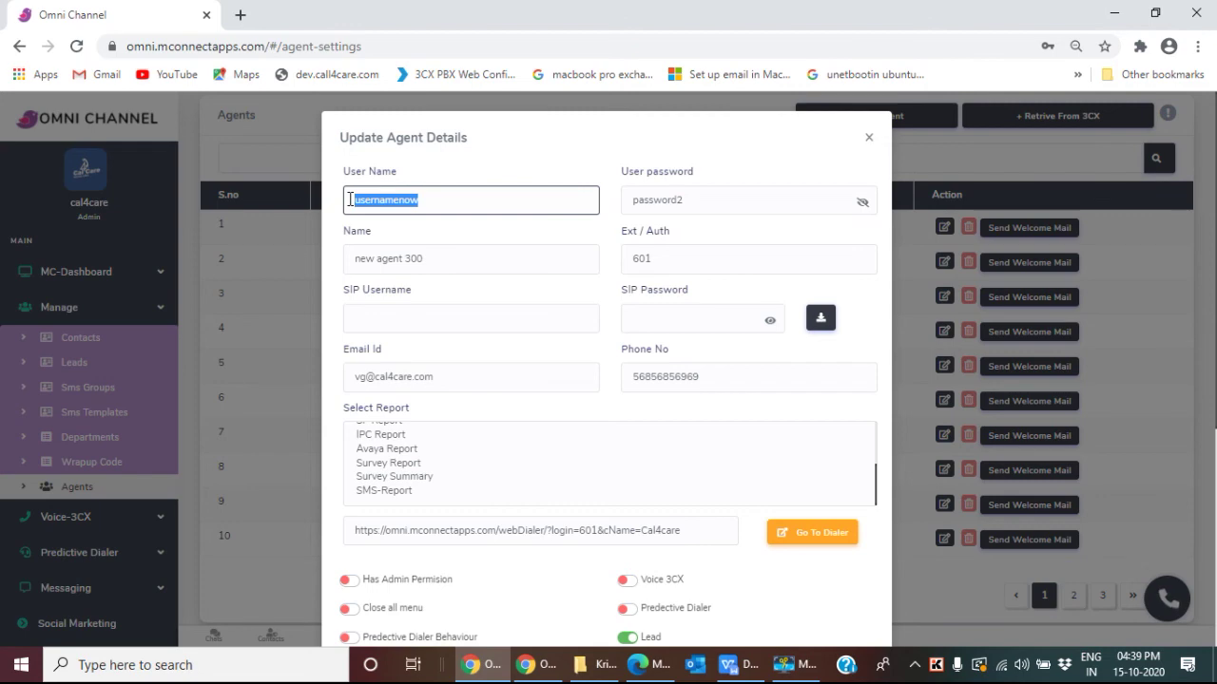
left_click(520, 662)
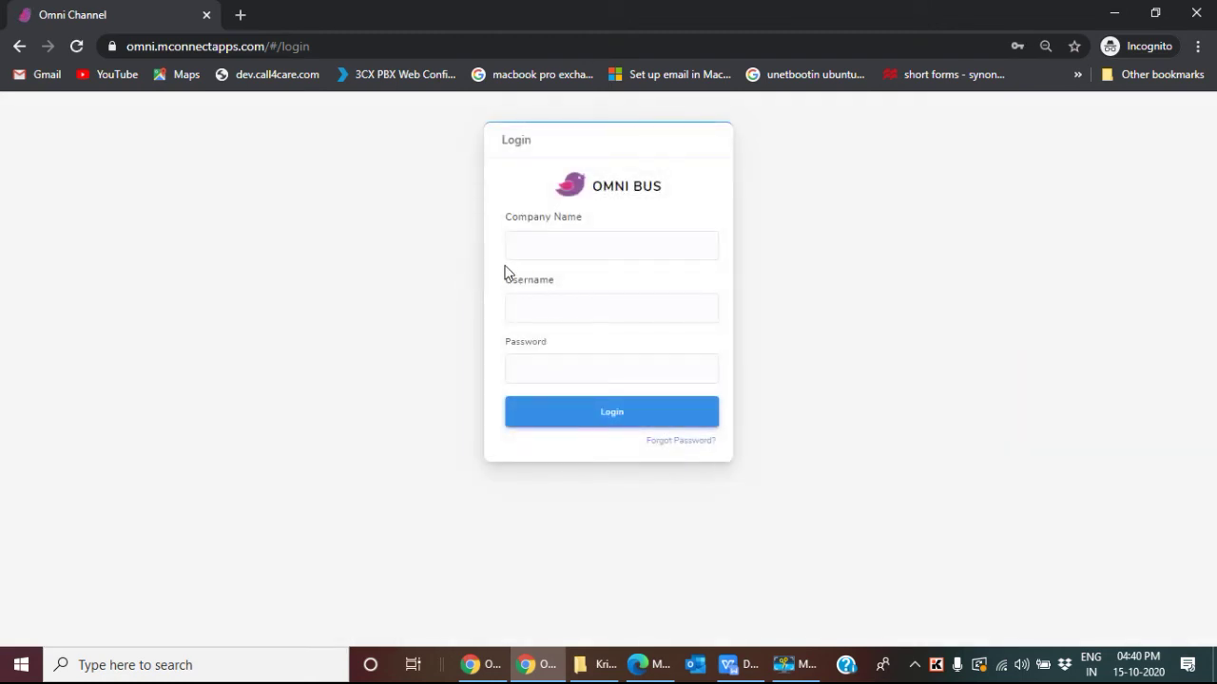
Step: Paste the agent's username and enter cal4care as the Company Name
left_click(523, 306)
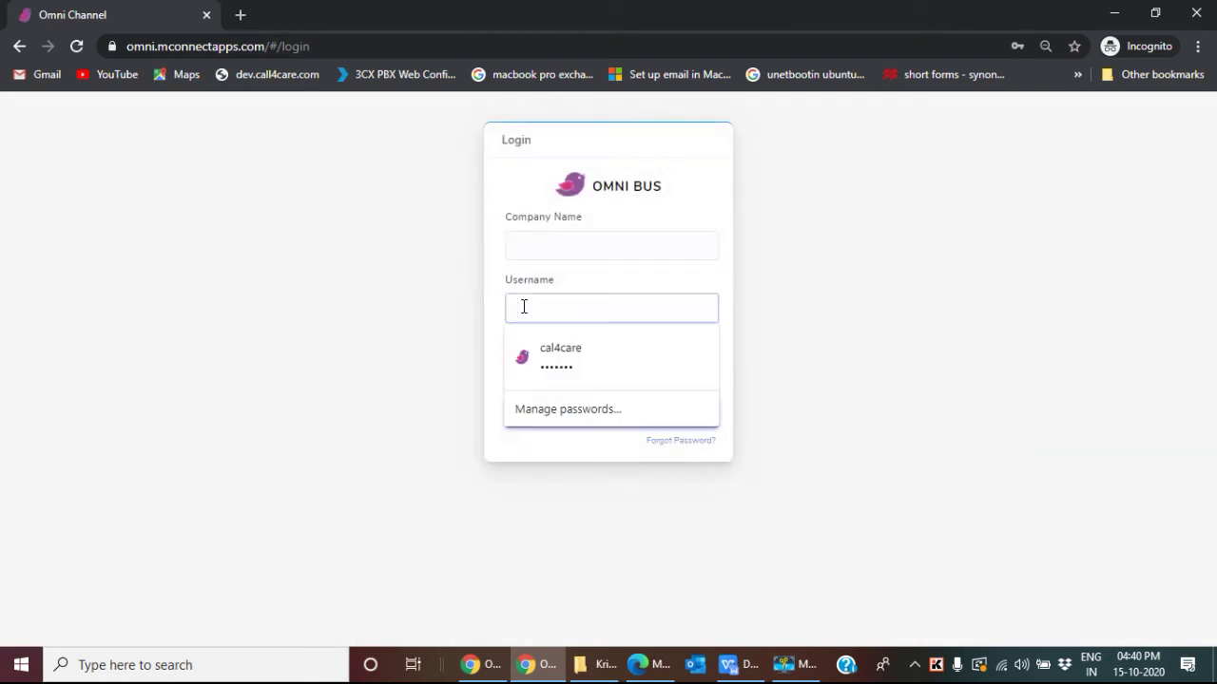
key("ctrl+v")
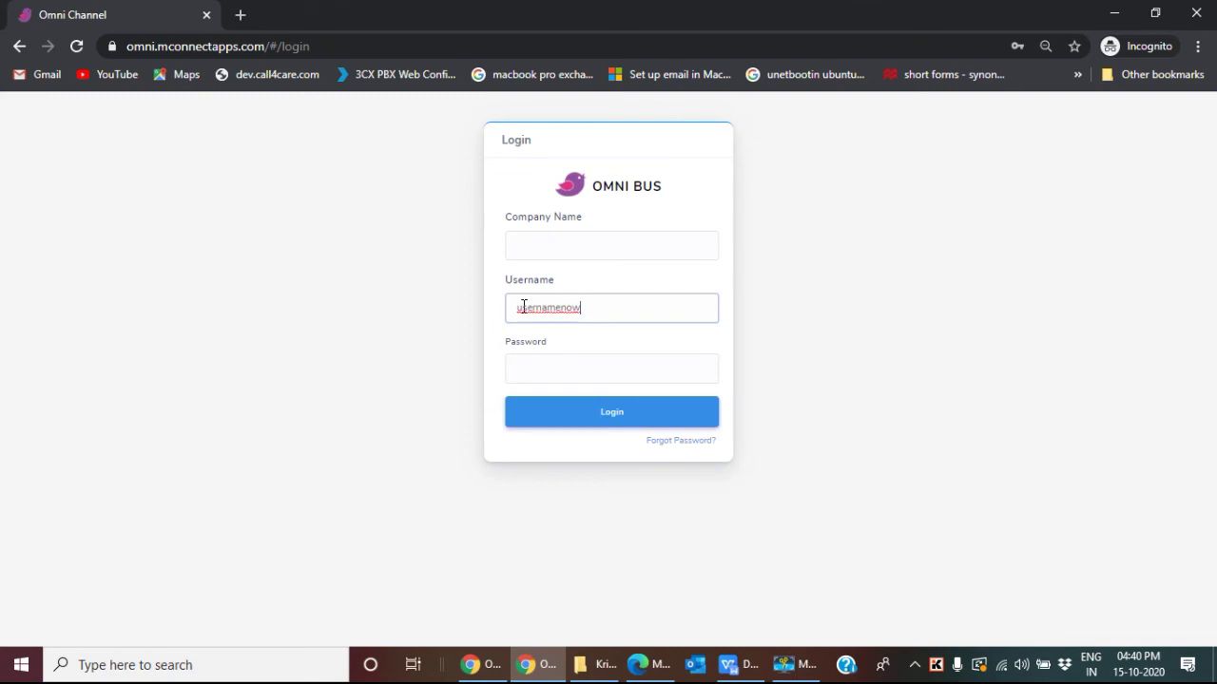
double_click(516, 306)
left_click(595, 249)
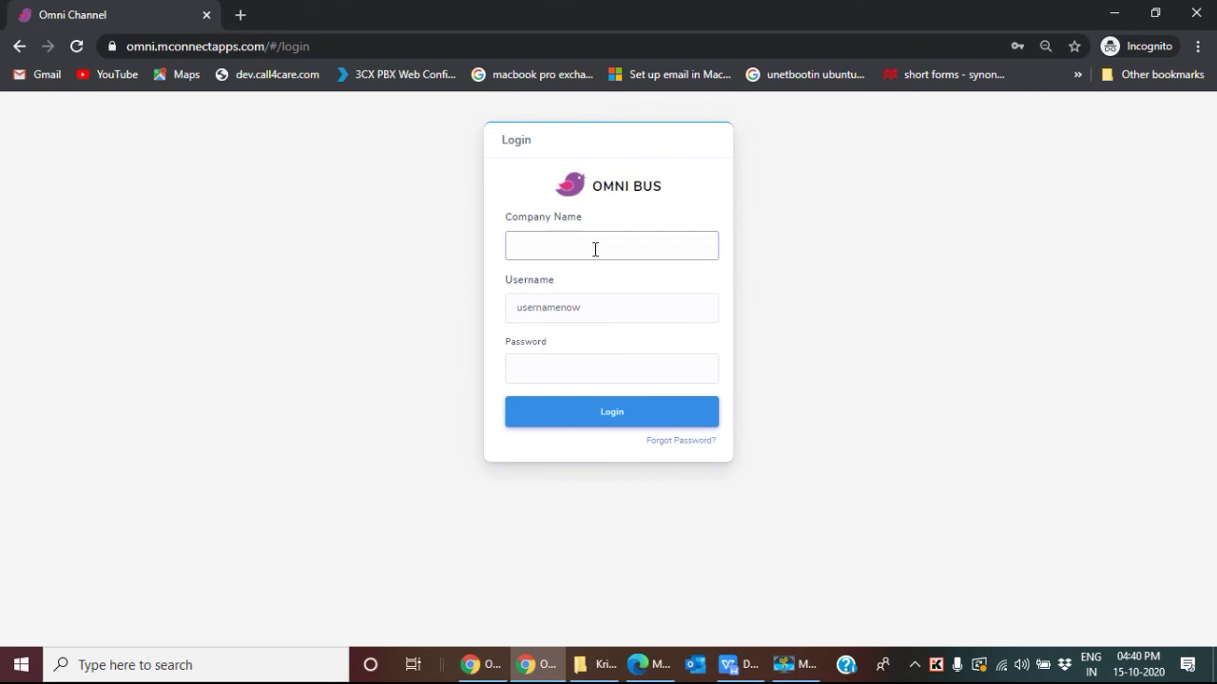
type("cal4care")
Step: Copy the agent's password from the admin window, paste it into Password and attempt login
mouse_move(525, 671)
left_click(469, 671)
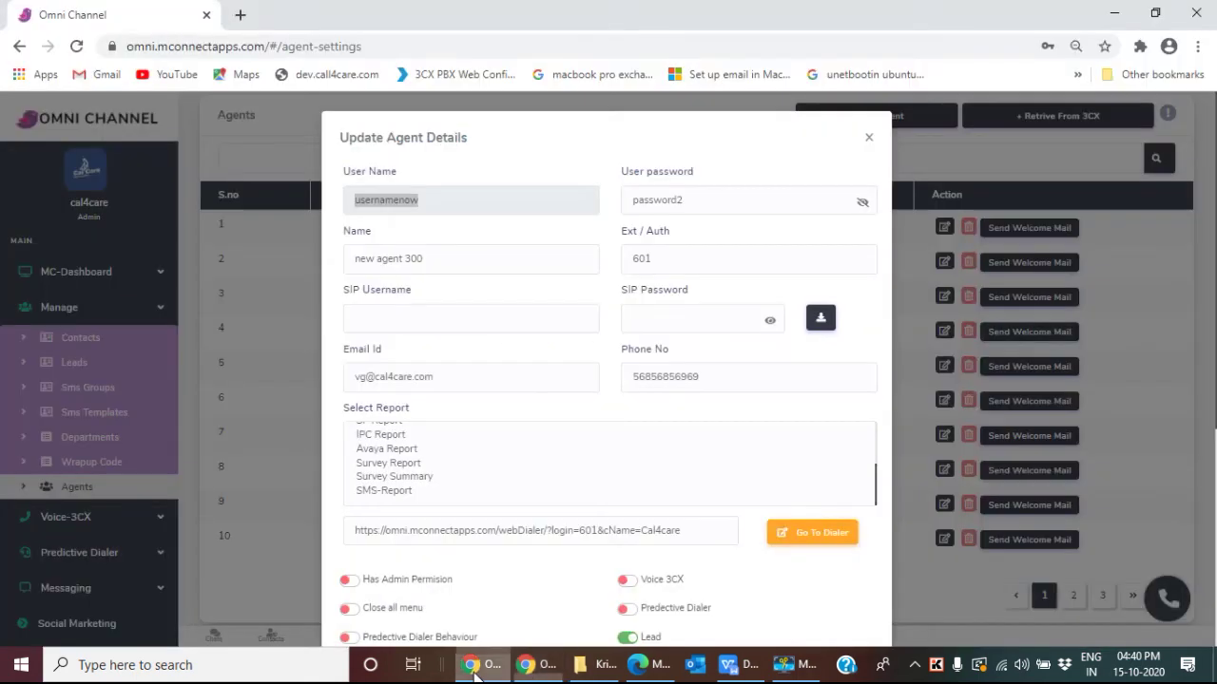
left_click_drag(698, 198, 625, 196)
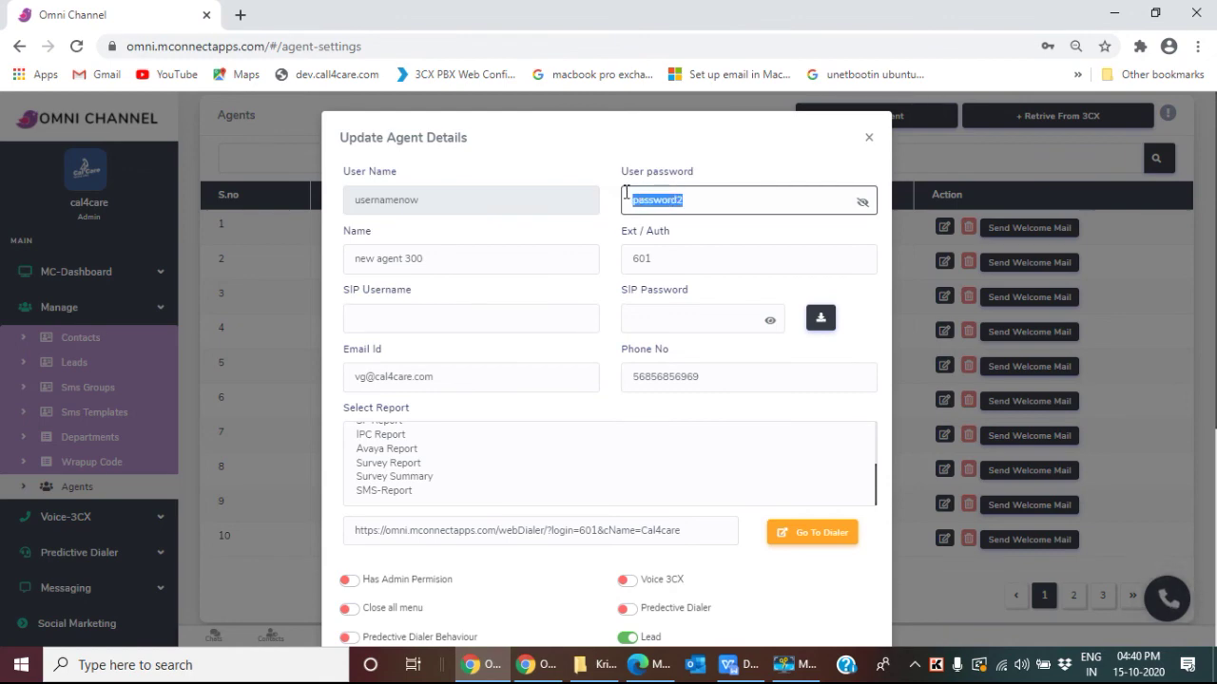
key("alt+Tab")
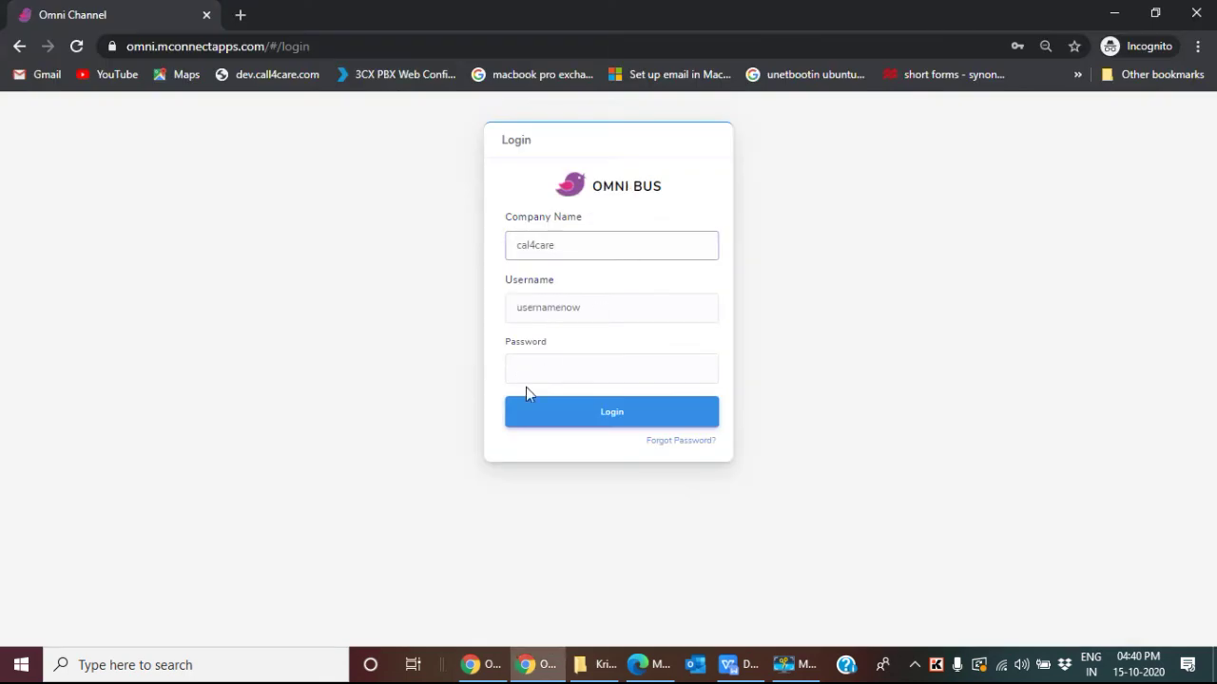
left_click(535, 362)
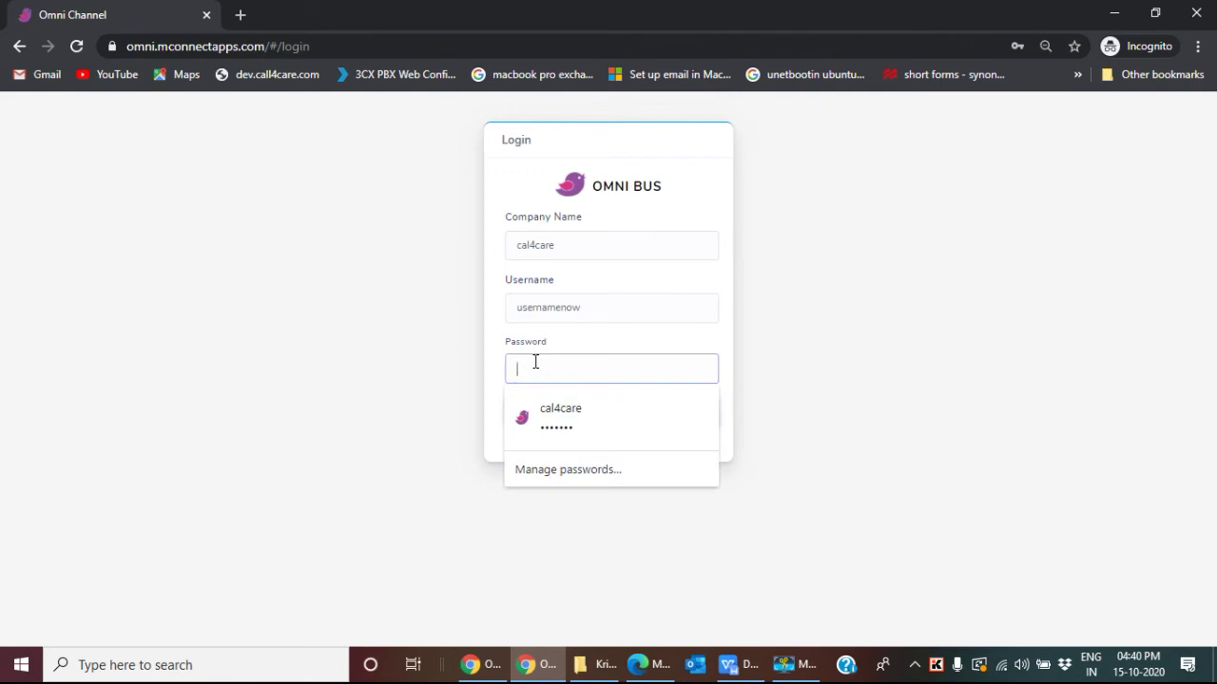
key("ctrl+v")
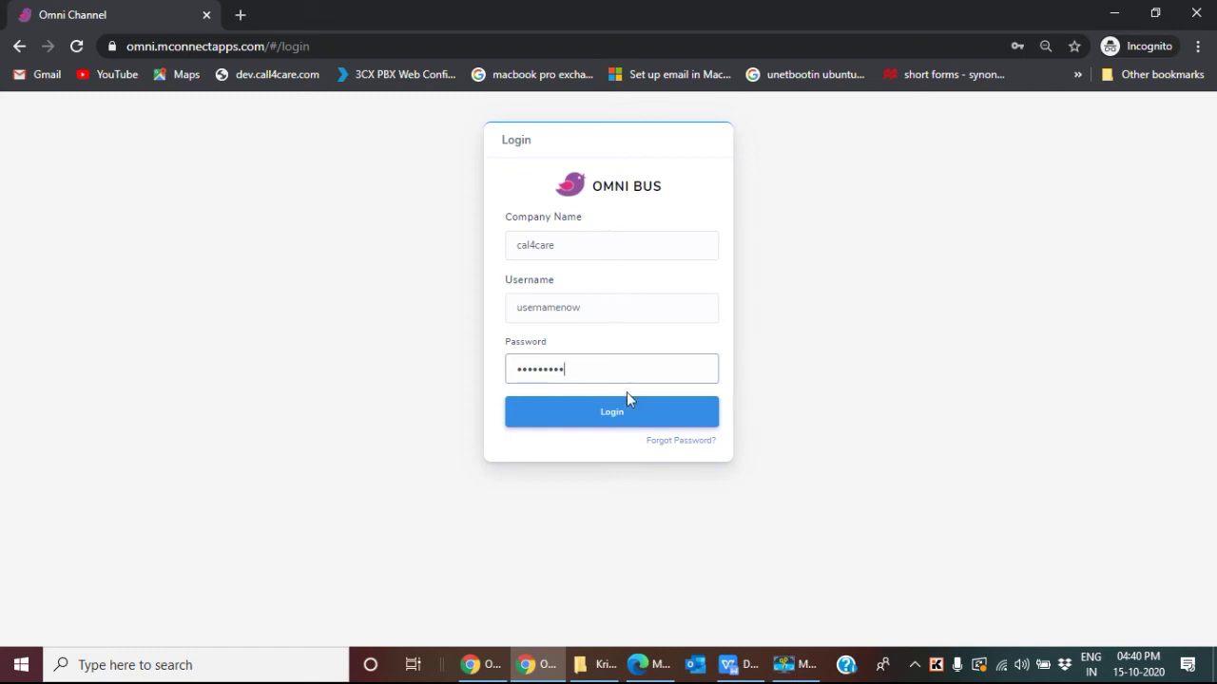
left_click(621, 416)
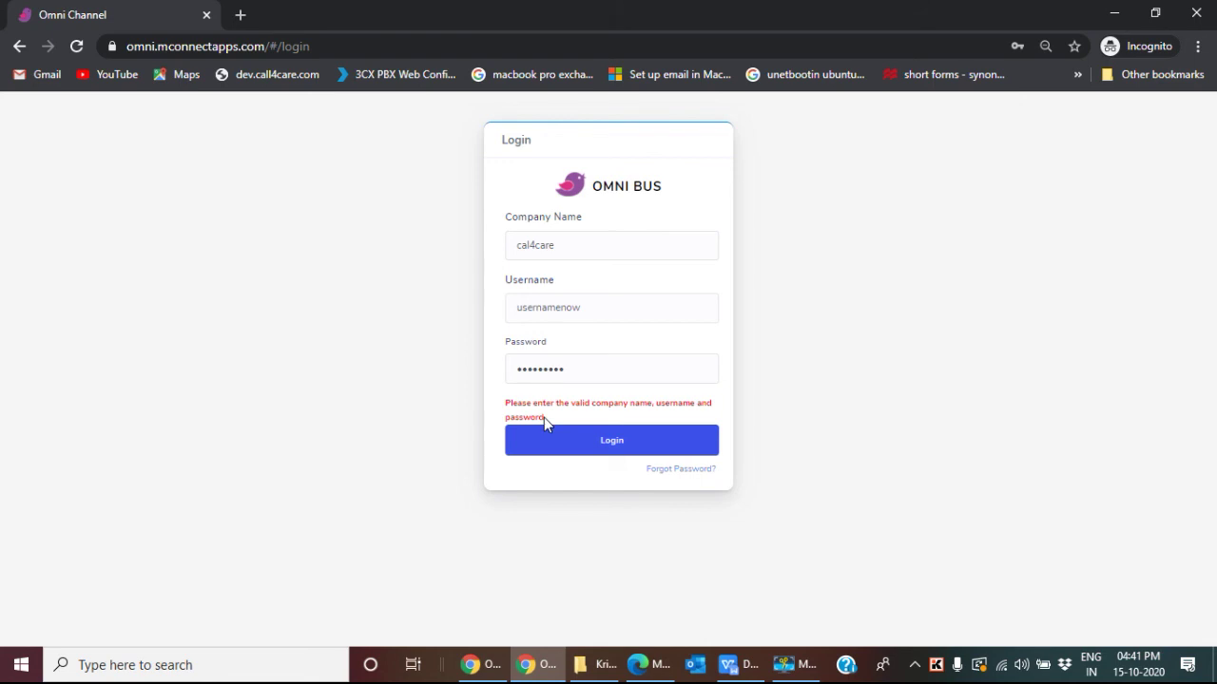
Step: Close Update Agent Details and switch new agent 300's Status back on
left_click(473, 665)
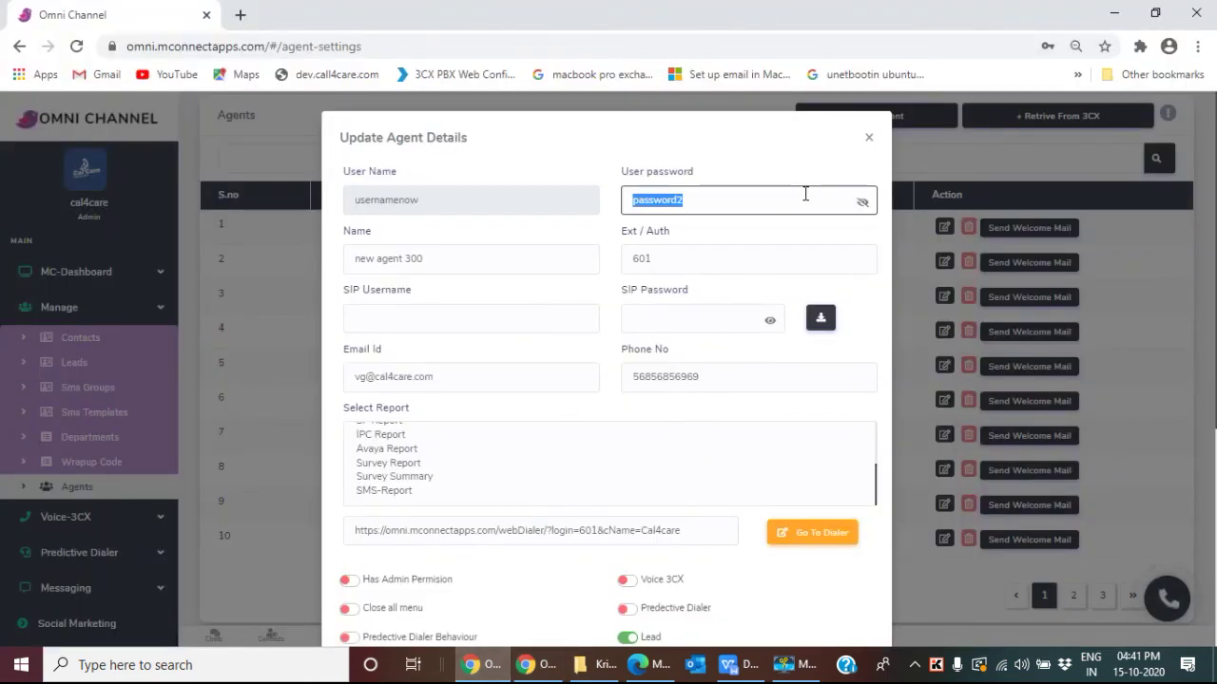
left_click(868, 140)
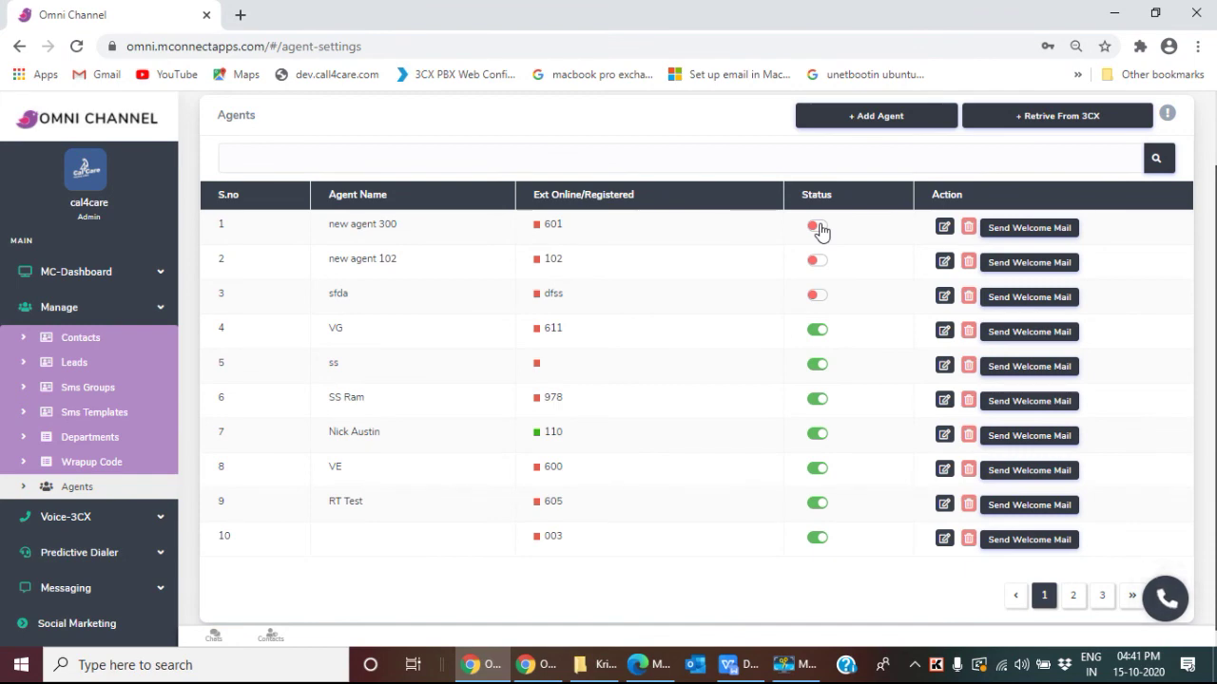
left_click(820, 229)
Step: Reopen new agent 300's details and copy its user name for the login page
left_click(943, 228)
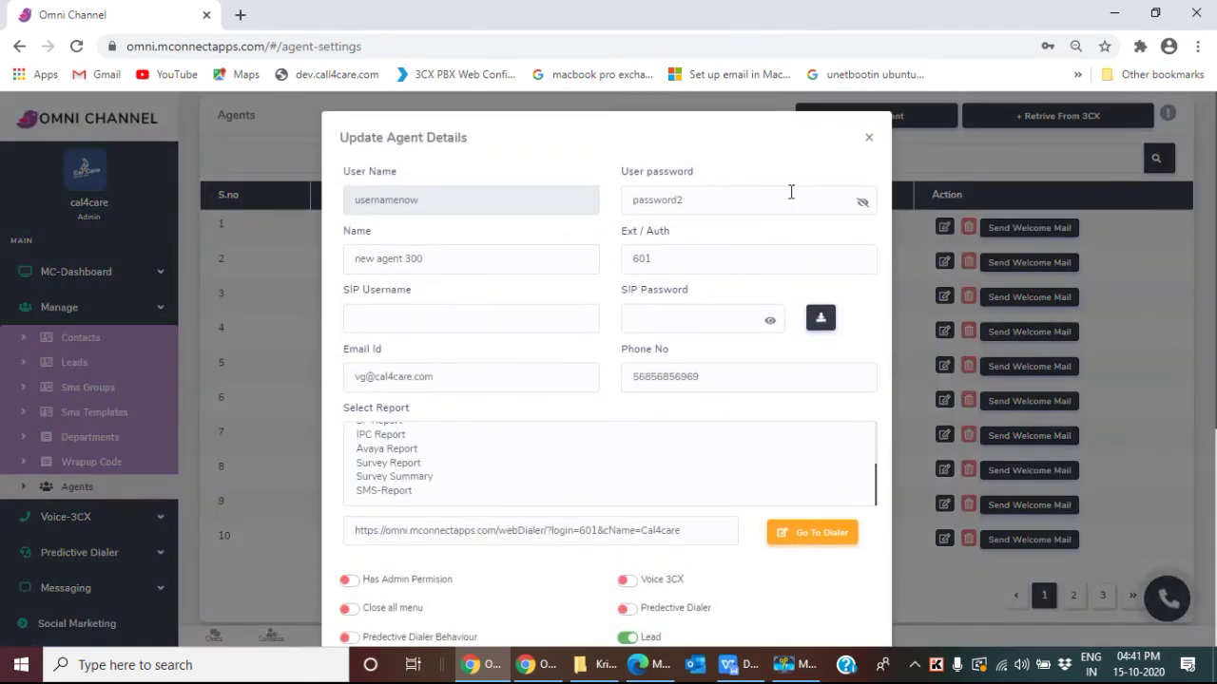
left_click_drag(454, 200, 350, 198)
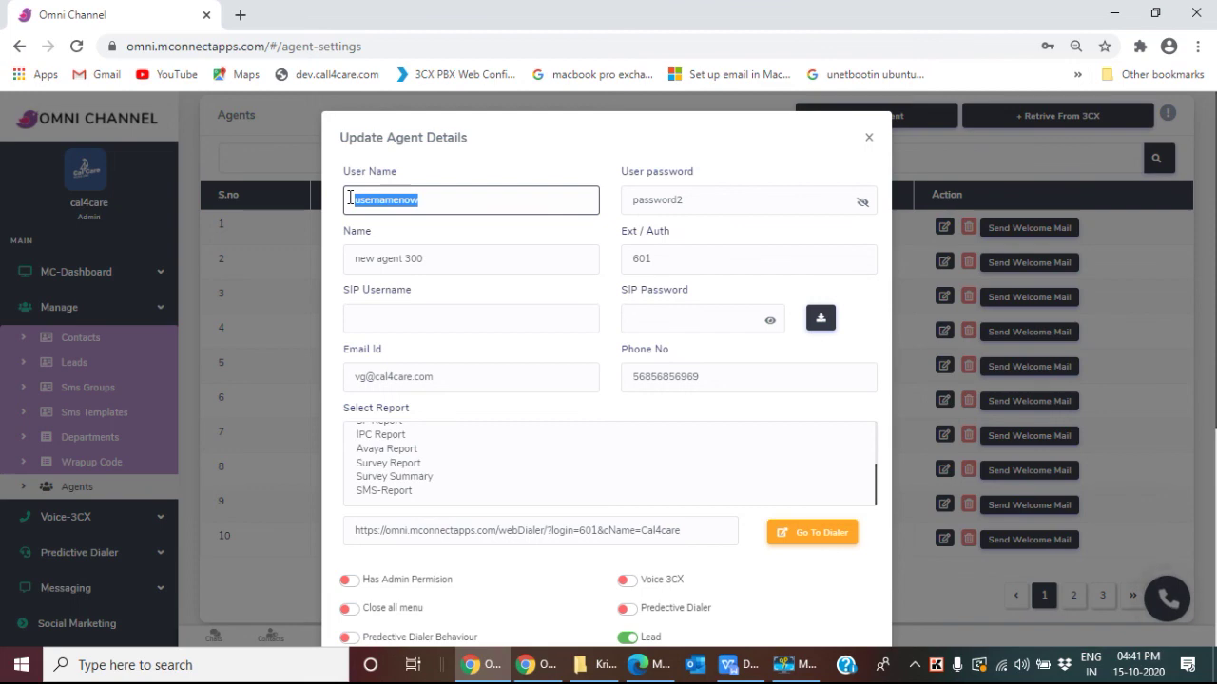
key("alt+Tab")
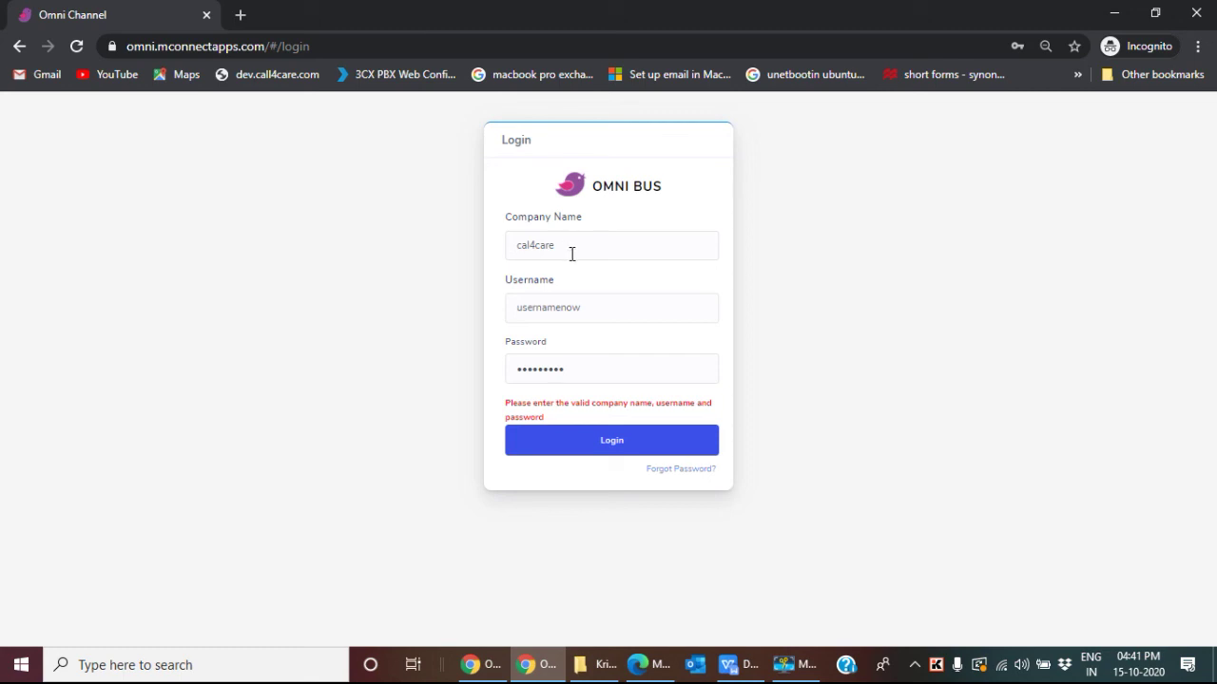
Step: Re-enter the agent's username and clear the old password on the login form
left_click(590, 311)
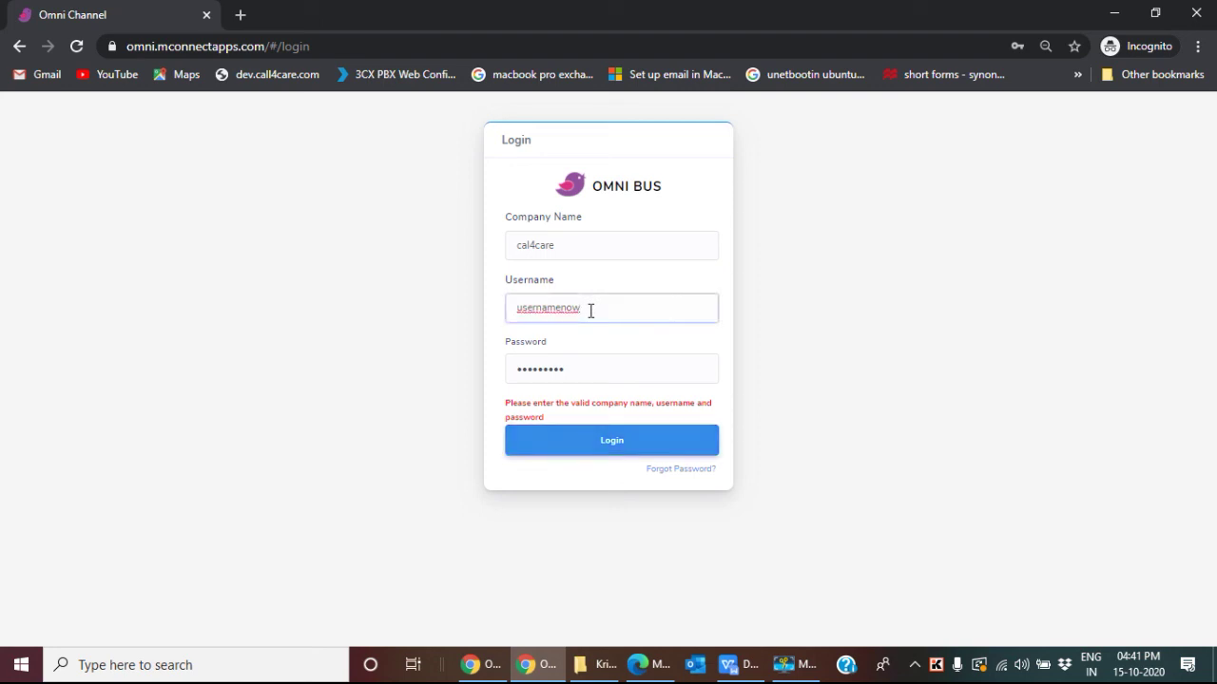
key("BackSpace")
key("BackSpace")
key("BackSpace")
key("BackSpace")
key("BackSpace")
key("BackSpace")
key("BackSpace")
key("BackSpace")
key("BackSpace")
key("BackSpace")
key("BackSpace")
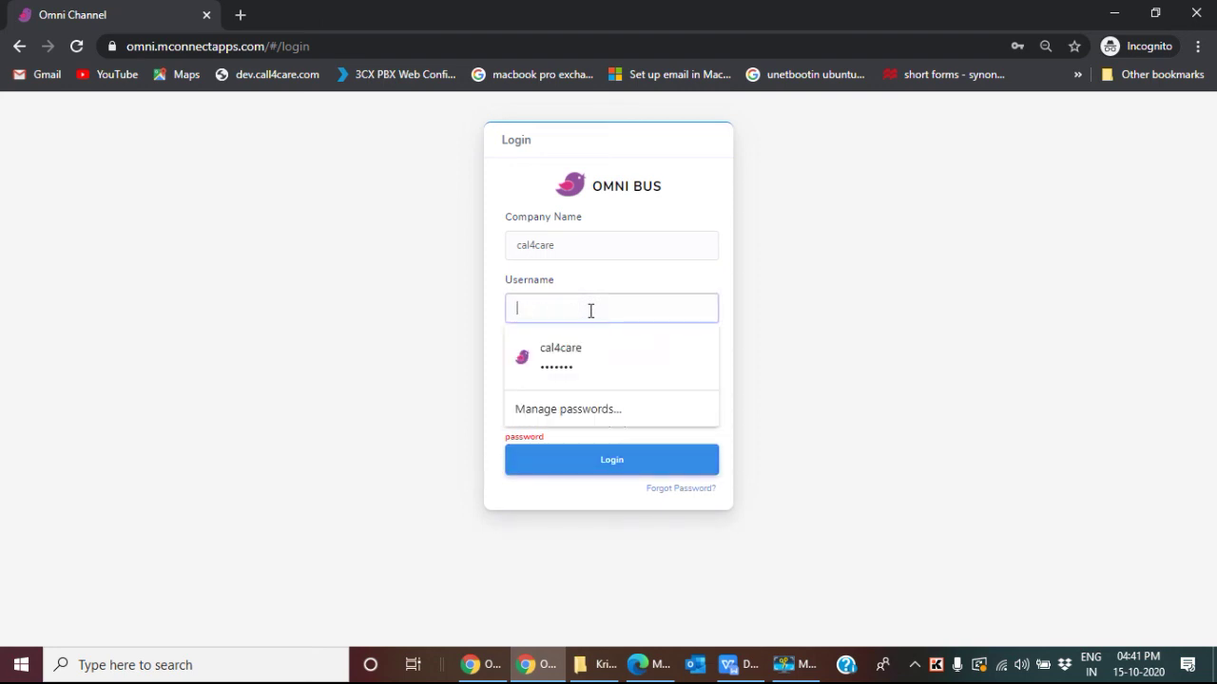
key("ctrl+z")
left_click(578, 370)
key("BackSpace")
key("BackSpace")
key("BackSpace")
key("BackSpace")
key("BackSpace")
key("BackSpace")
key("BackSpace")
key("BackSpace")
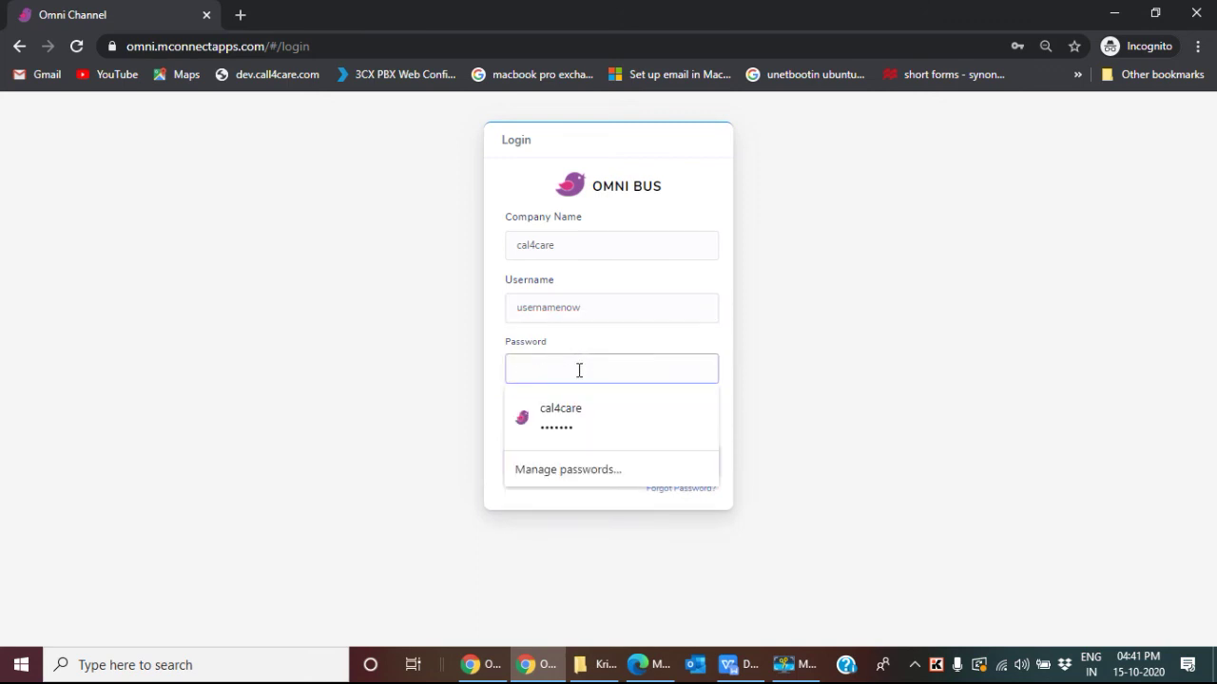
Step: Copy the agent's password from Update Agent Details, paste it in and log in to the MC Dashboard
left_click(508, 665)
left_click_drag(713, 199, 624, 196)
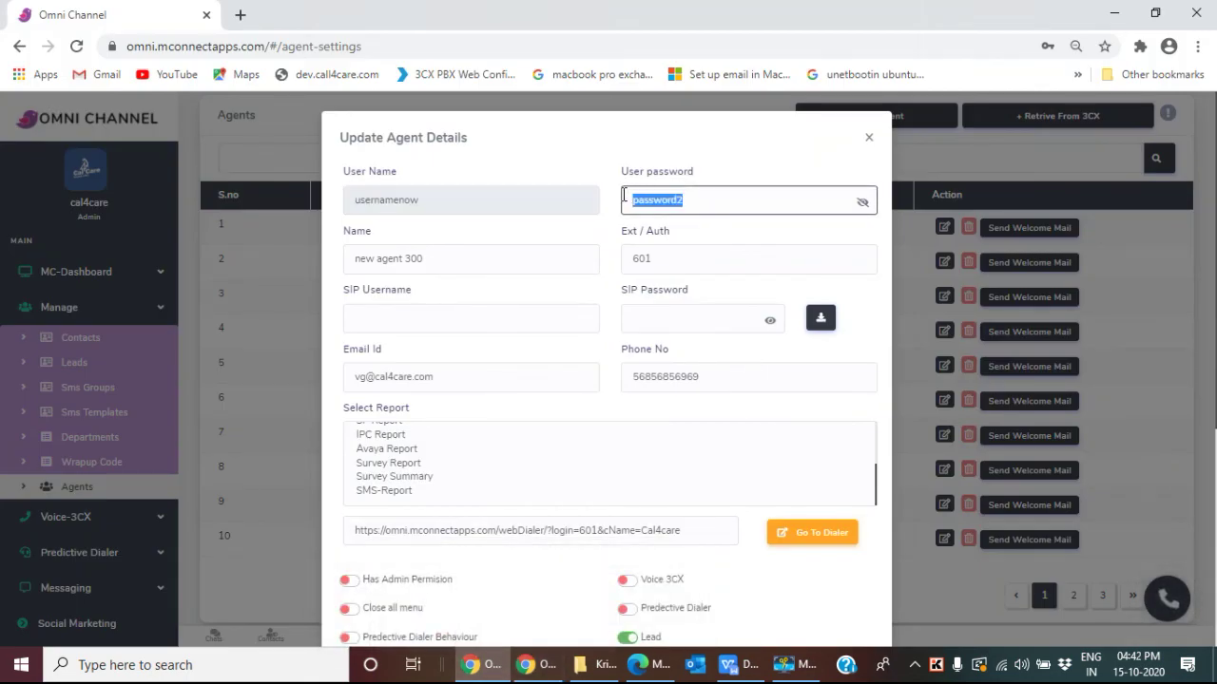
key("alt+Tab")
left_click(559, 371)
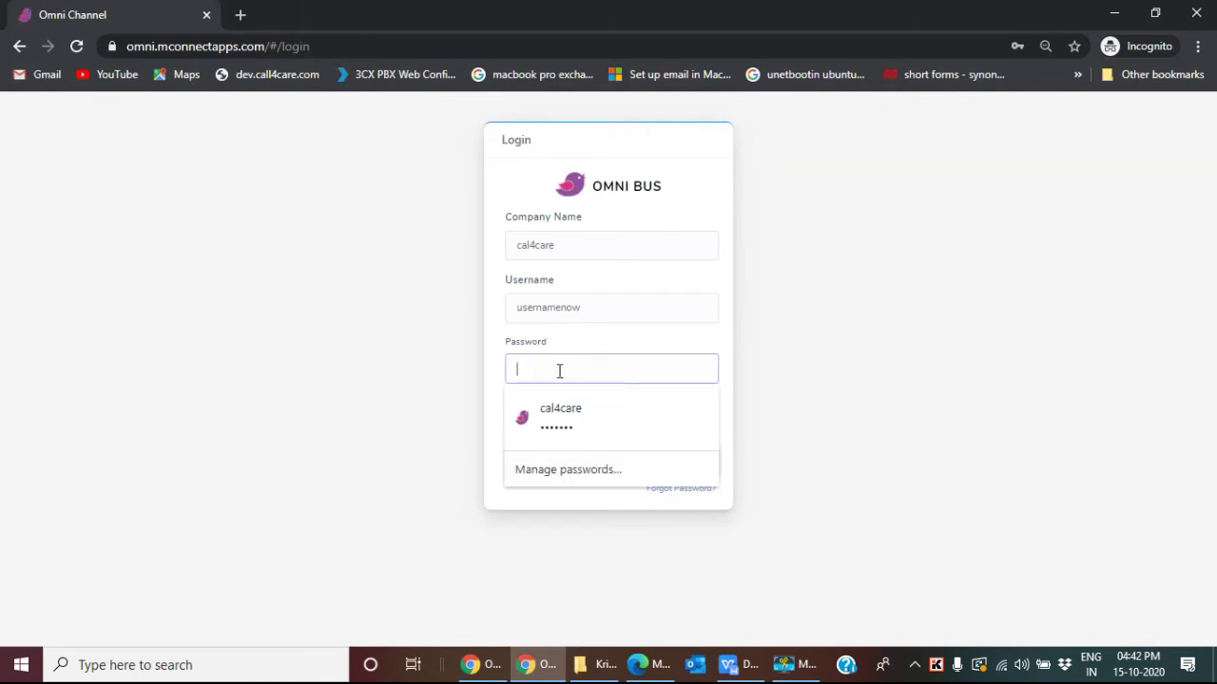
key("ctrl+v")
left_click(619, 442)
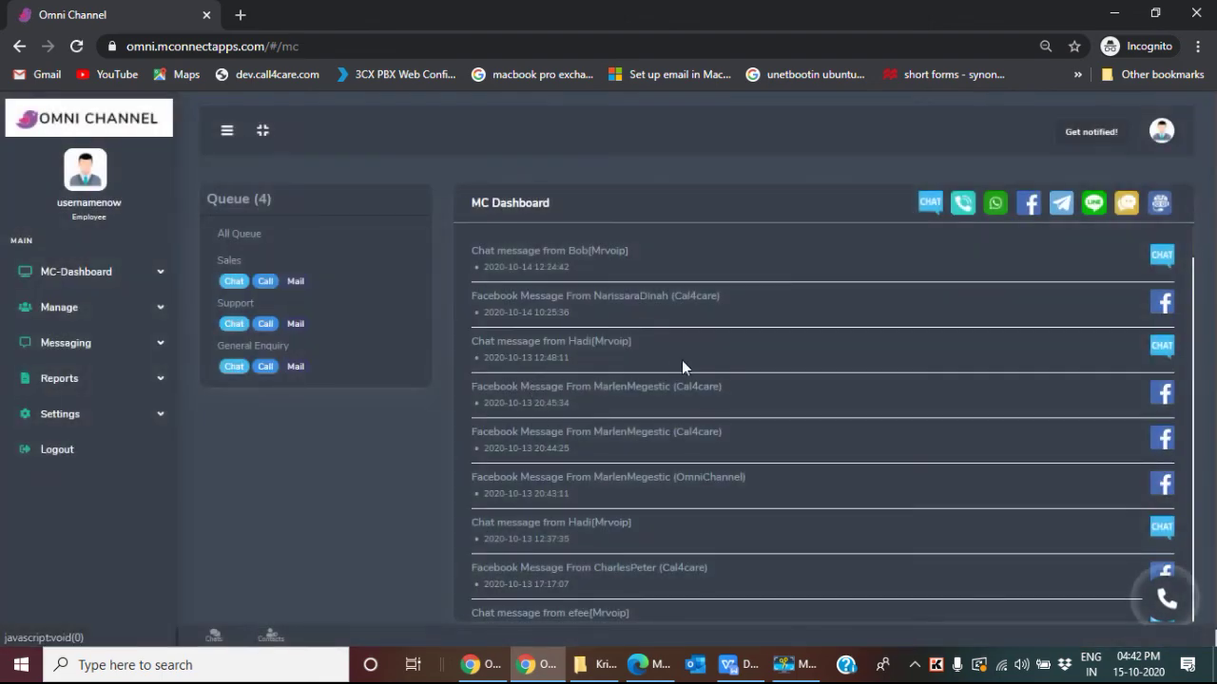
Step: Leave the agent's MC Dashboard and close the Update Agent Details dialog in the admin window
scroll(682, 366, "down", 3)
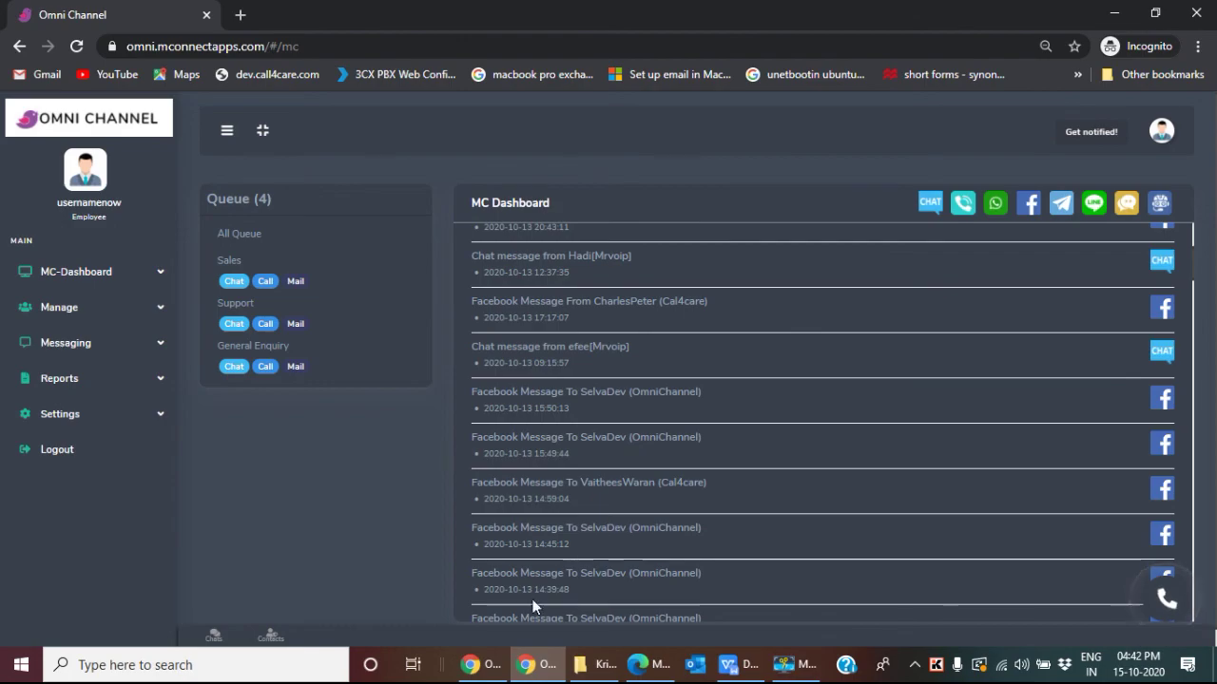
mouse_move(478, 672)
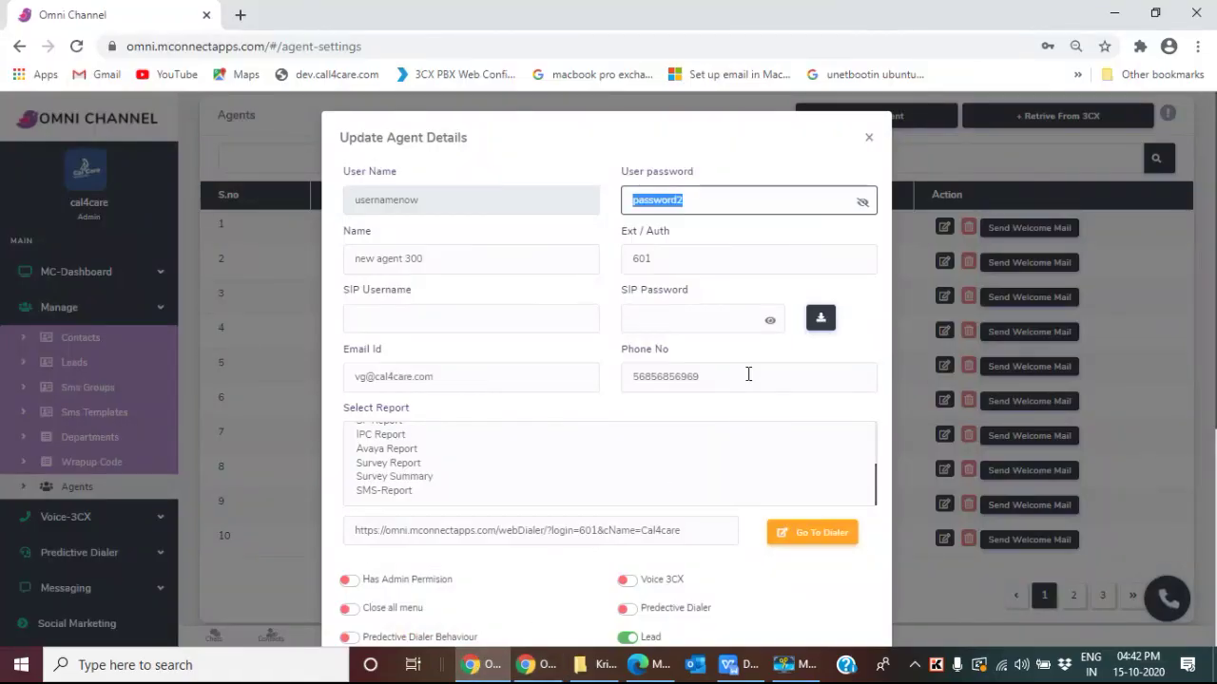
left_click(867, 137)
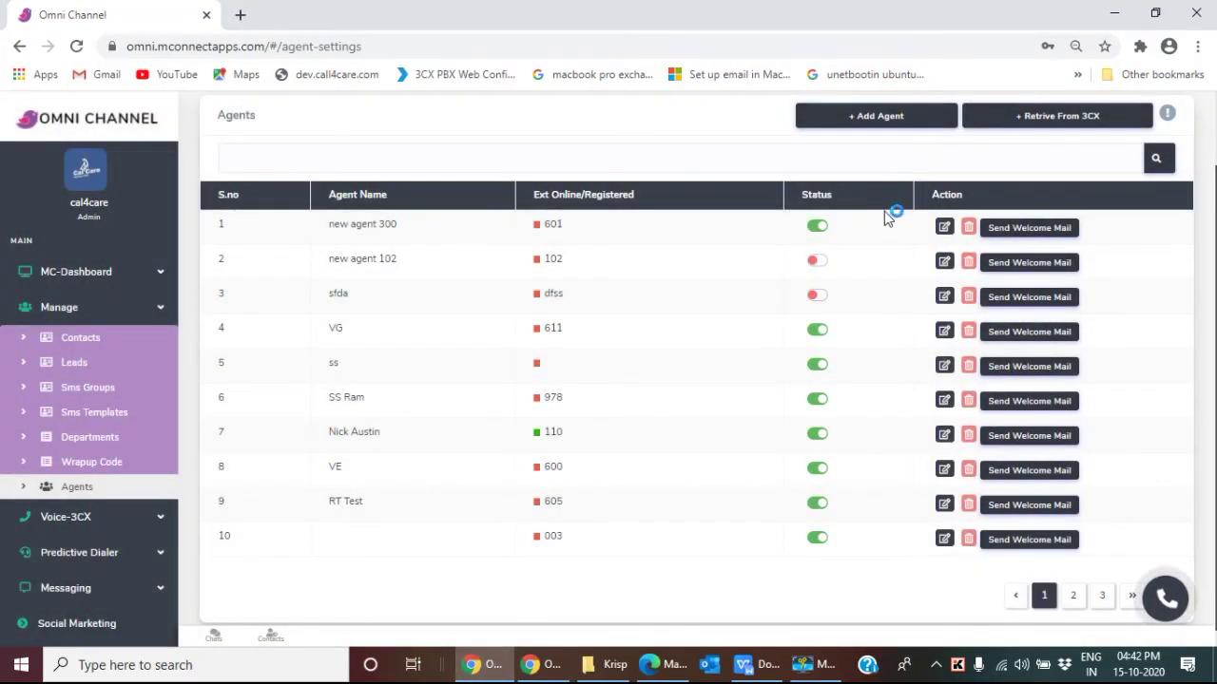